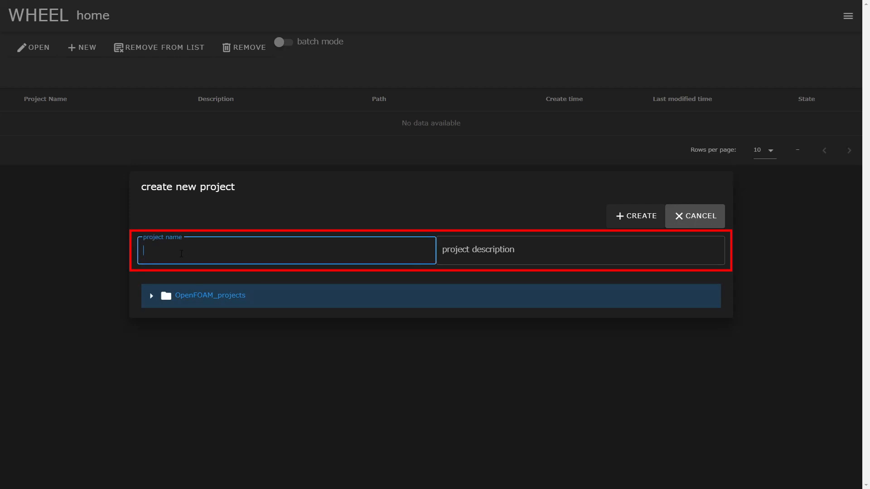
Step: Create a project named sample with the description "new project" in OpenFOAM_projects
{"action": "type", "text": "sample"}
{"action": "key", "text": "Tab"}
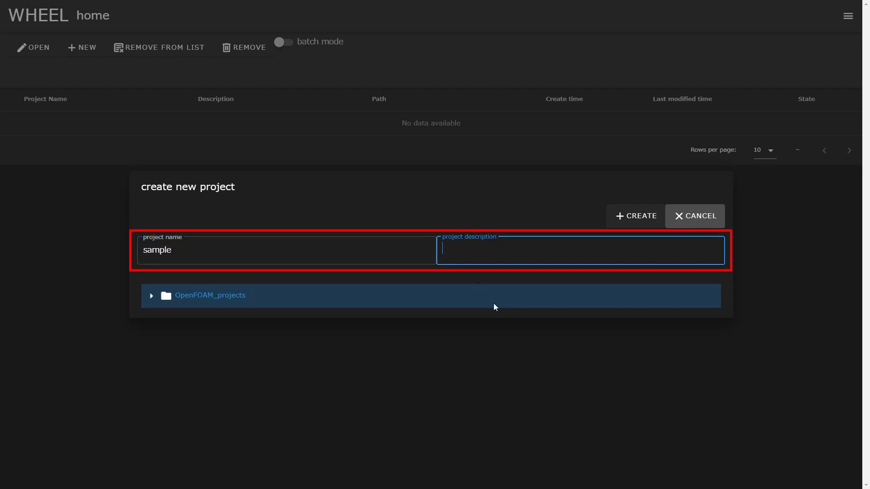
{"action": "type", "text": "new project"}
{"action": "left_click", "coordinate": [626, 221]}
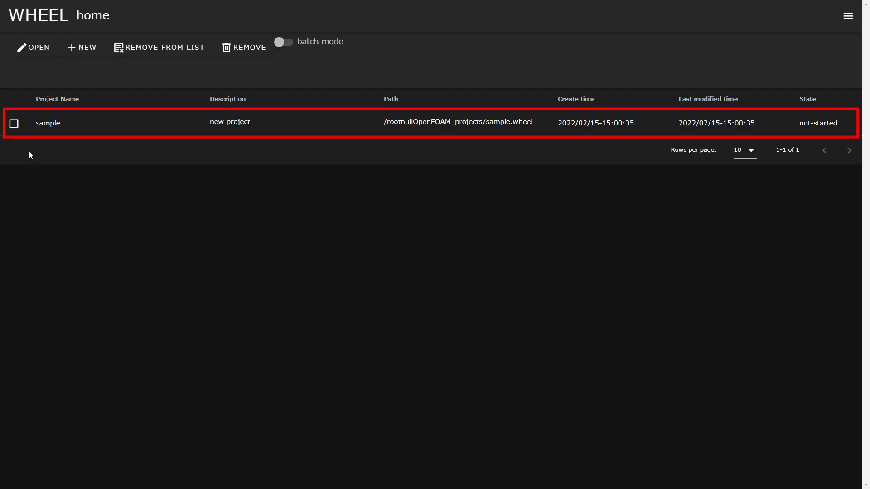
Step: Open the sample project from the project list to view its workflow and return to the home screen
{"action": "left_click", "coordinate": [16, 126]}
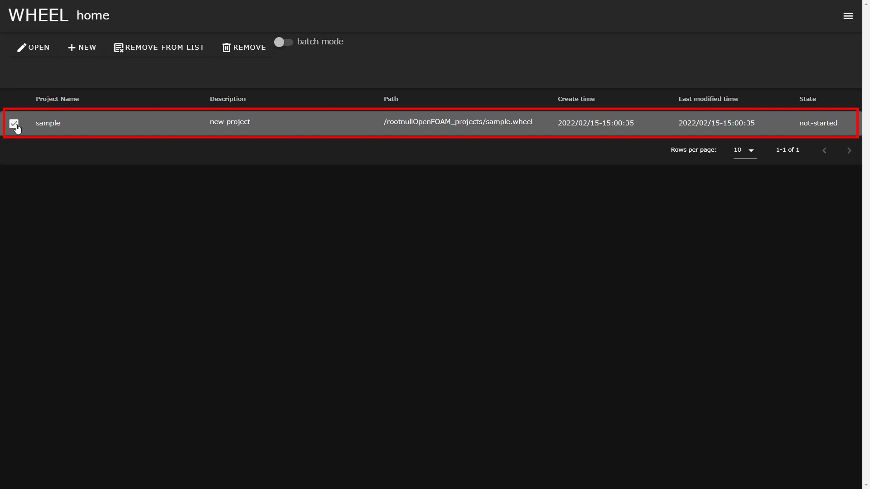
{"action": "left_click", "coordinate": [39, 53]}
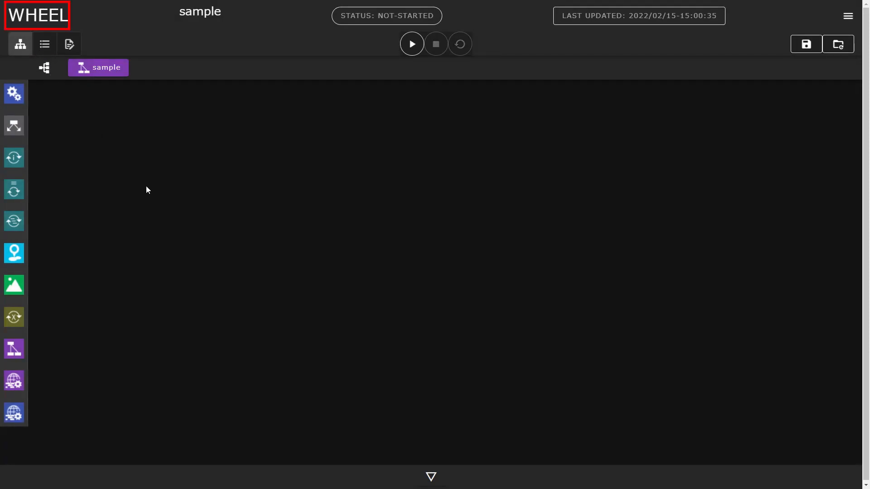
{"action": "left_click", "coordinate": [49, 25]}
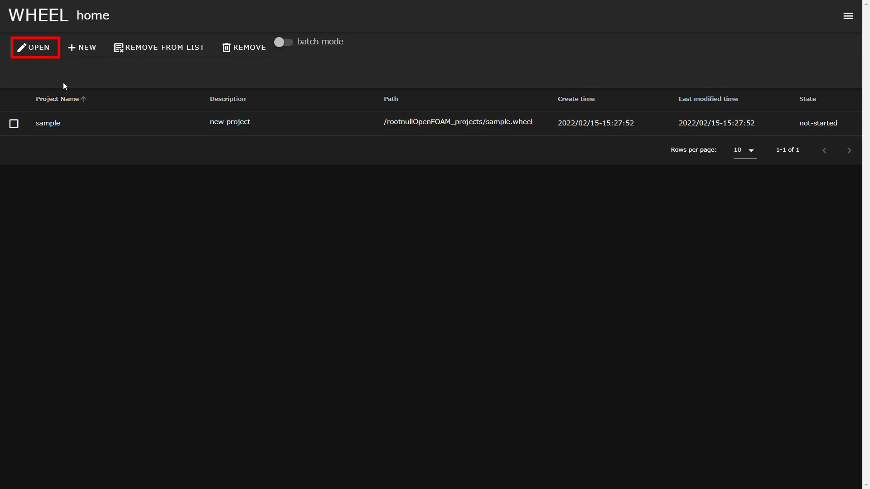
Step: Open the existing project 01_RemoteTask.wheel from the OpenFOAM_projects folder
{"action": "left_click", "coordinate": [44, 53]}
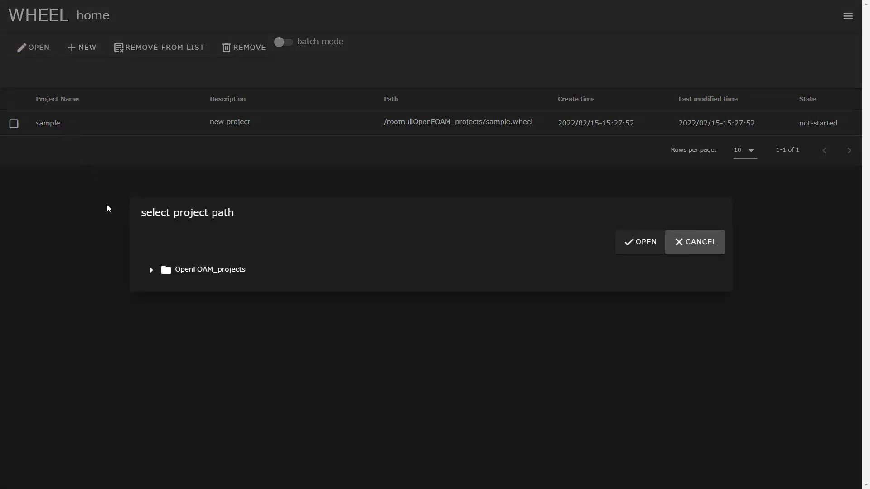
{"action": "left_click", "coordinate": [152, 271]}
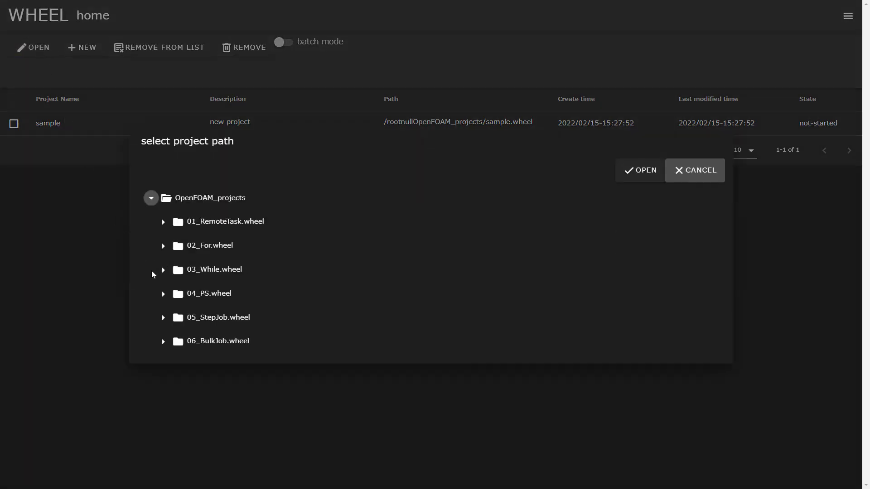
{"action": "left_click", "coordinate": [225, 228]}
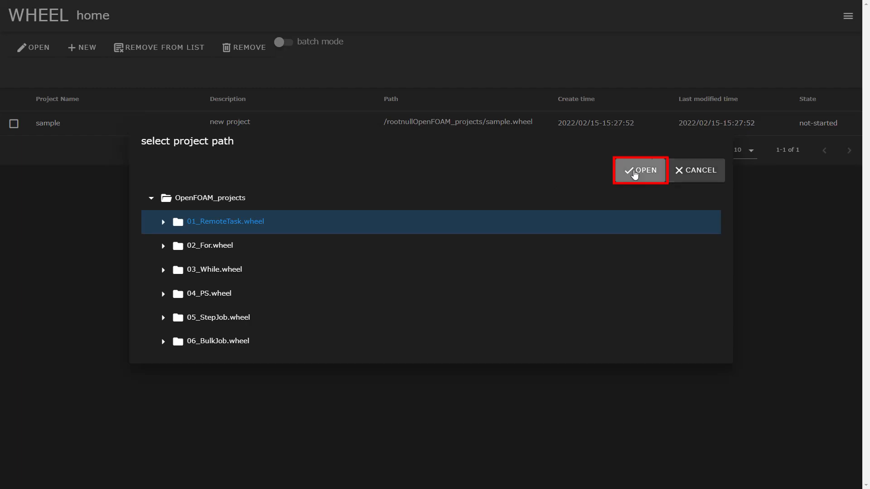
{"action": "left_click", "coordinate": [639, 170]}
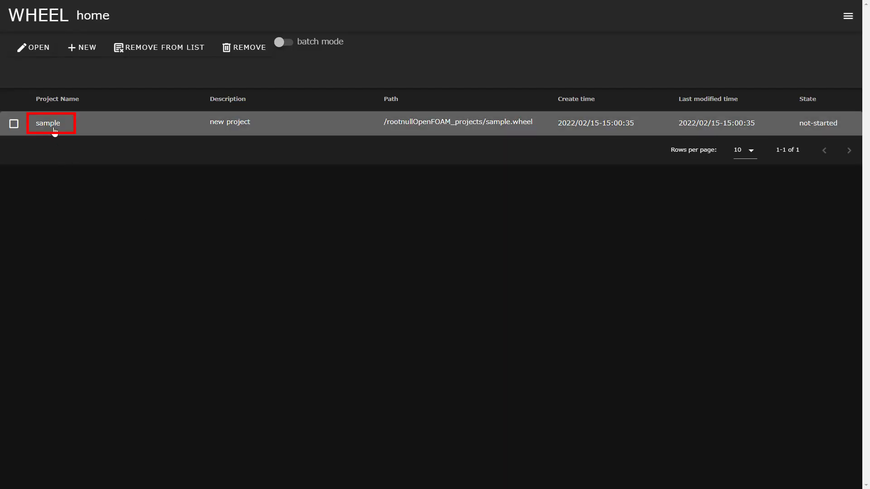
Step: Rename the sample project as sample_version2 in the project list
{"action": "left_click", "coordinate": [50, 126]}
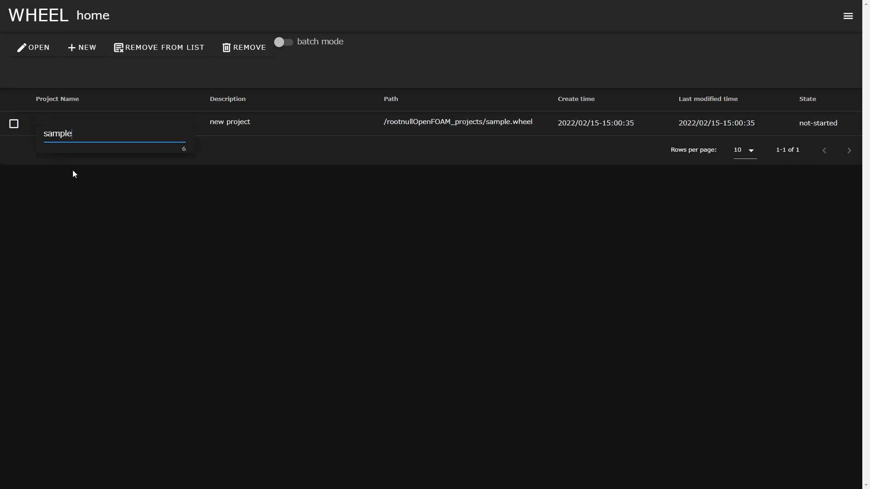
{"action": "type", "text": "_version2"}
{"action": "key", "text": "Return"}
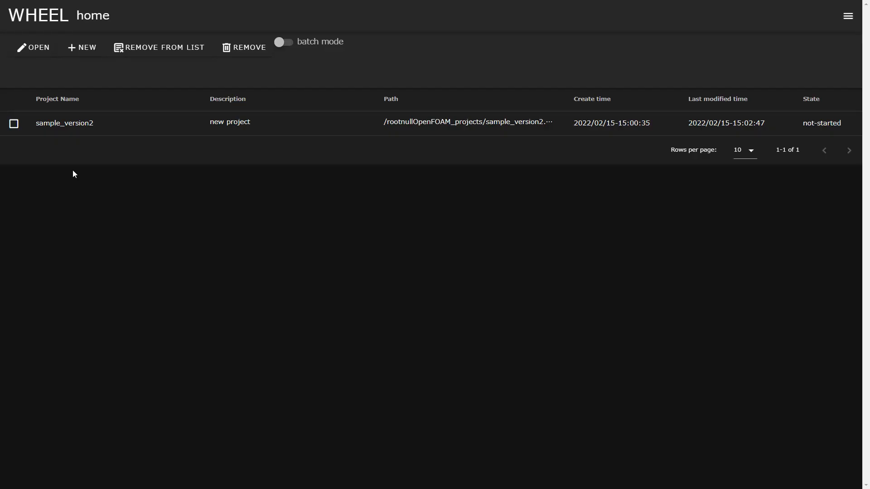
Step: Remove the sample_version2 project together with its project files
{"action": "left_click", "coordinate": [14, 124]}
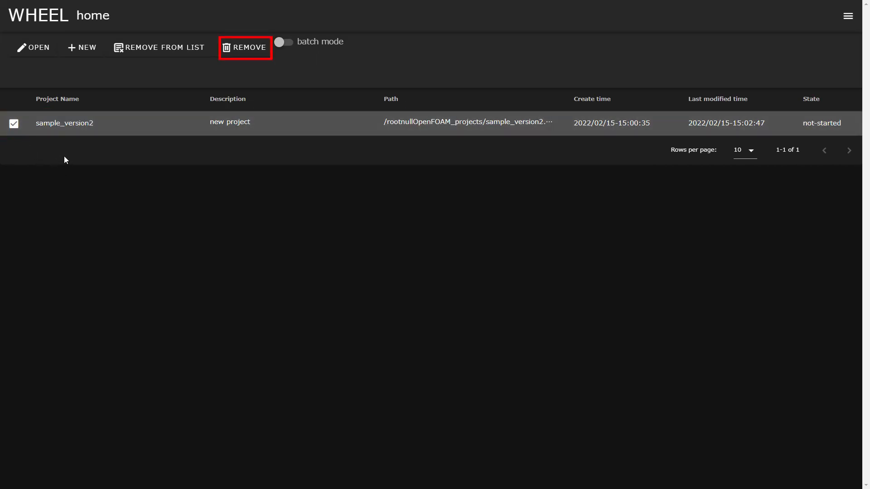
{"action": "left_click", "coordinate": [251, 55]}
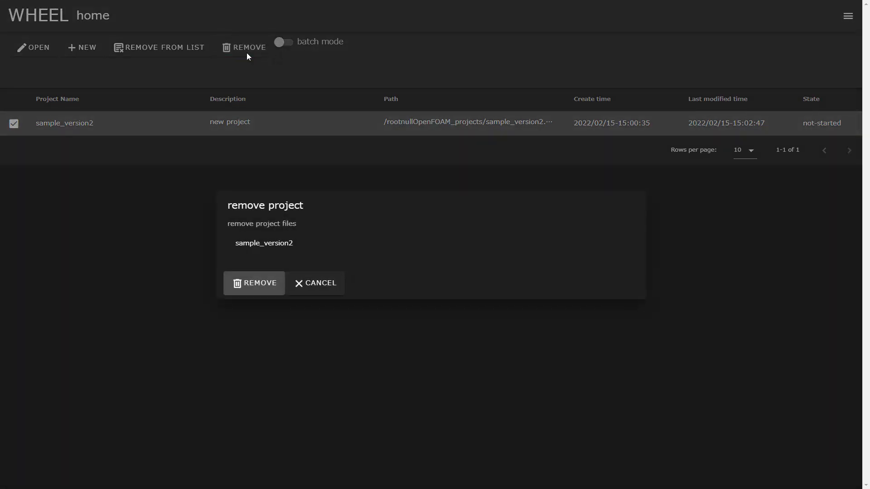
{"action": "left_click", "coordinate": [253, 286]}
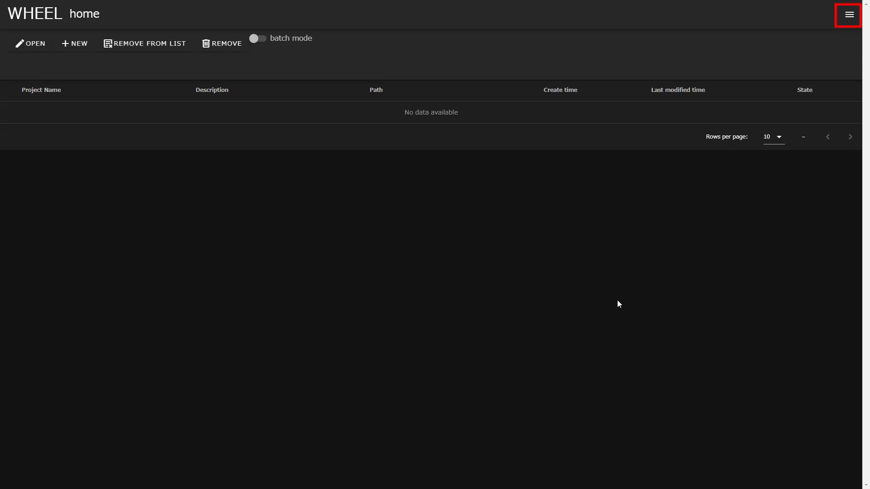
Step: Start a new remote host setting in the Remotehost editor with label fugaku and hostname login.sample.jp
{"action": "left_click", "coordinate": [849, 17]}
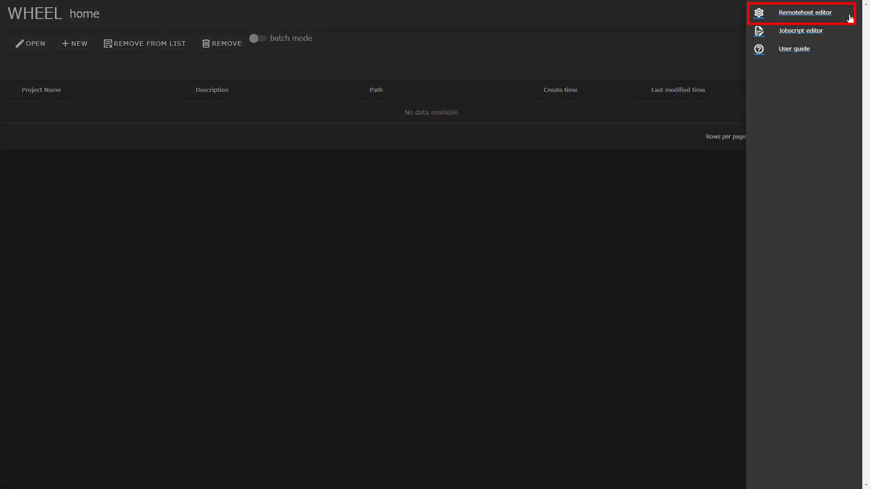
{"action": "left_click", "coordinate": [824, 18]}
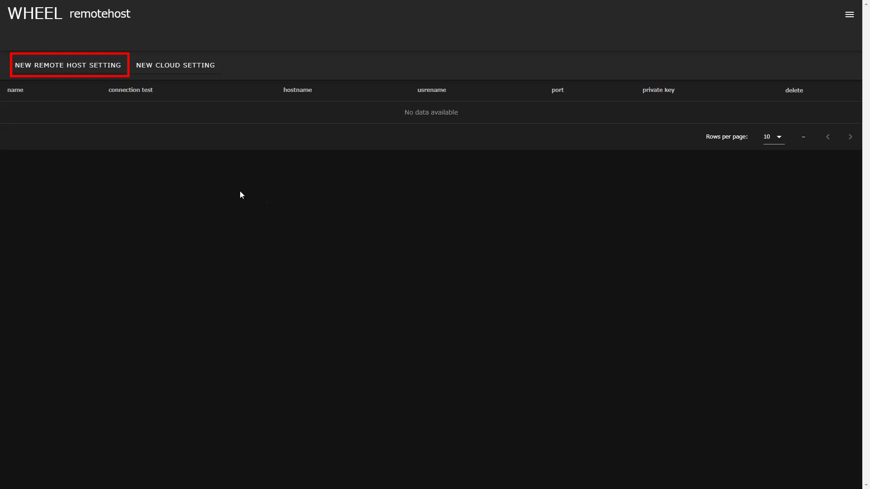
{"action": "left_click", "coordinate": [88, 72]}
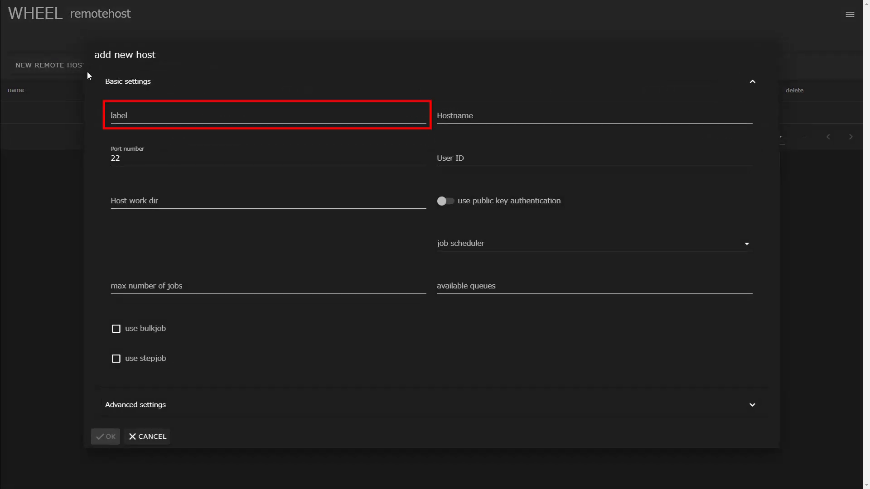
{"action": "left_click", "coordinate": [204, 114]}
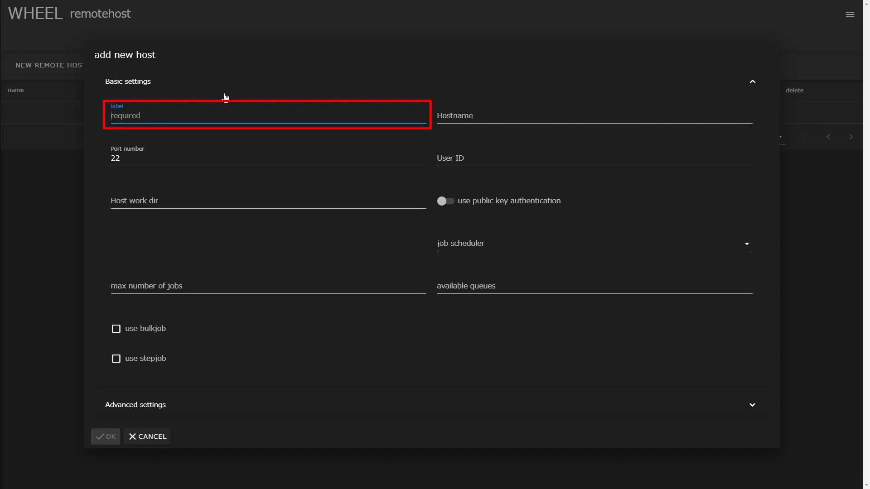
{"action": "type", "text": "fugaku"}
{"action": "left_click", "coordinate": [464, 120]}
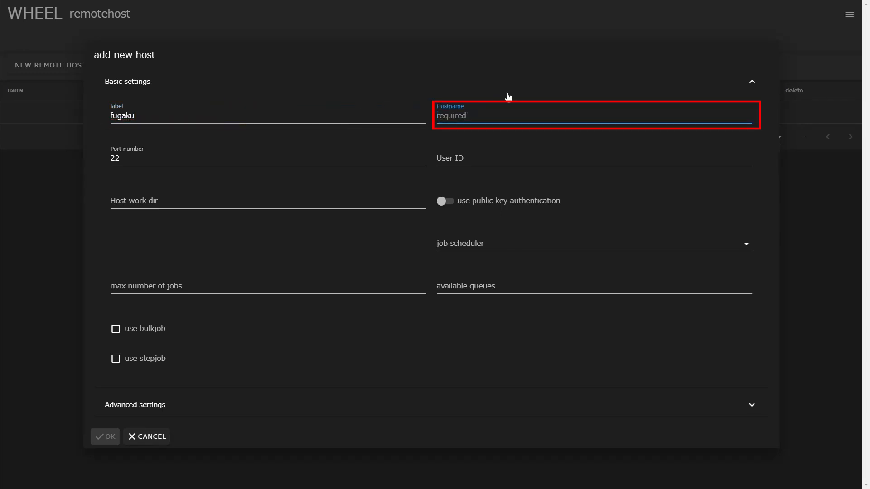
{"action": "type", "text": "login.sample.jp"}
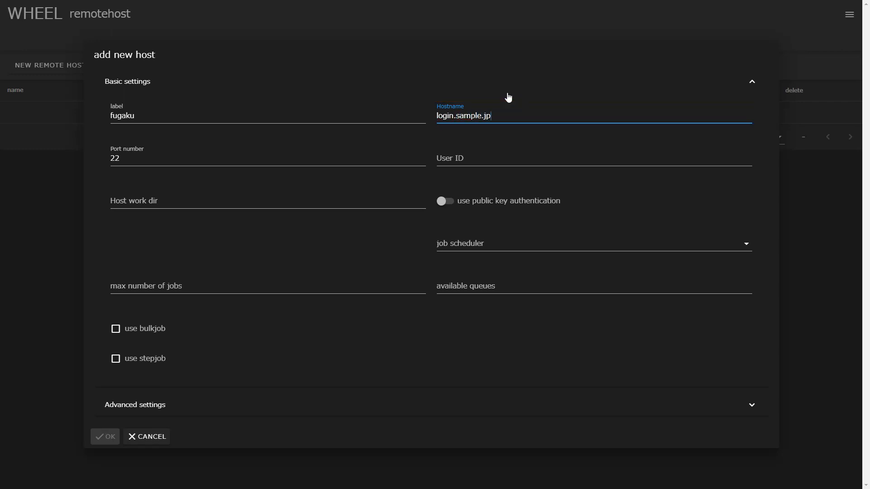
Step: Set the new host's user ID to sample_user and its work directory to /home/sample_user/wheel_work
{"action": "left_click", "coordinate": [336, 163]}
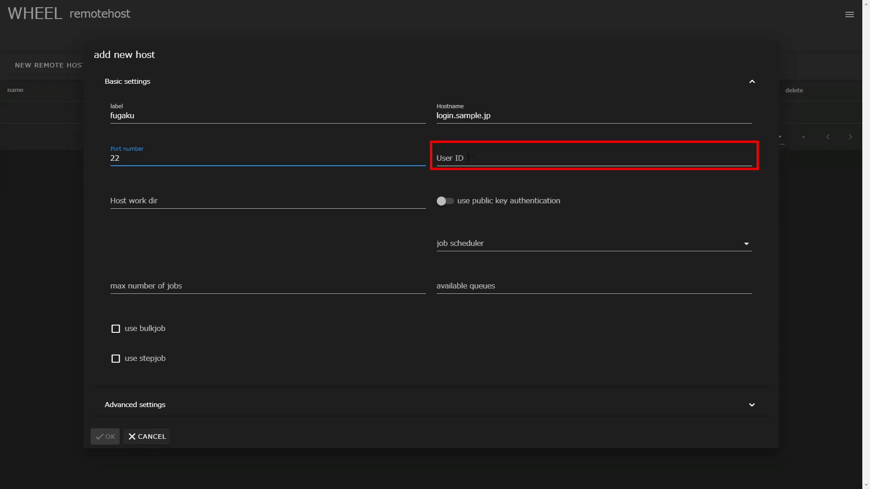
{"action": "left_click", "coordinate": [484, 162]}
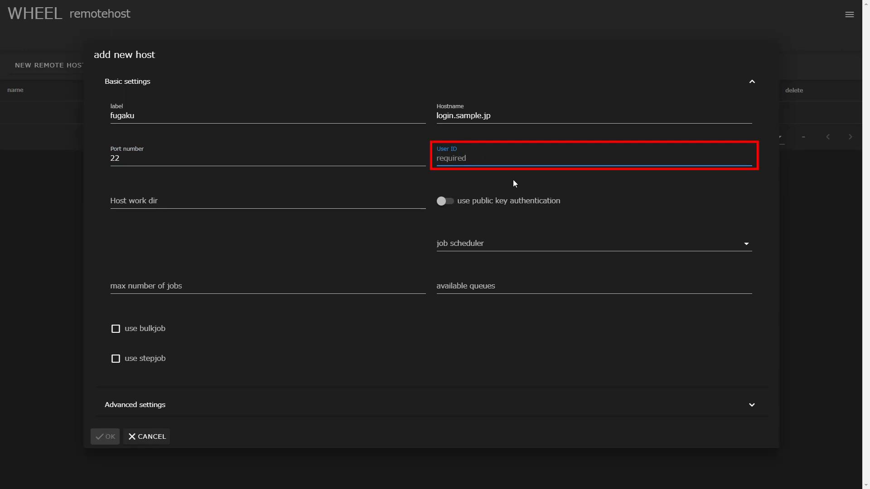
{"action": "type", "text": "sample_user"}
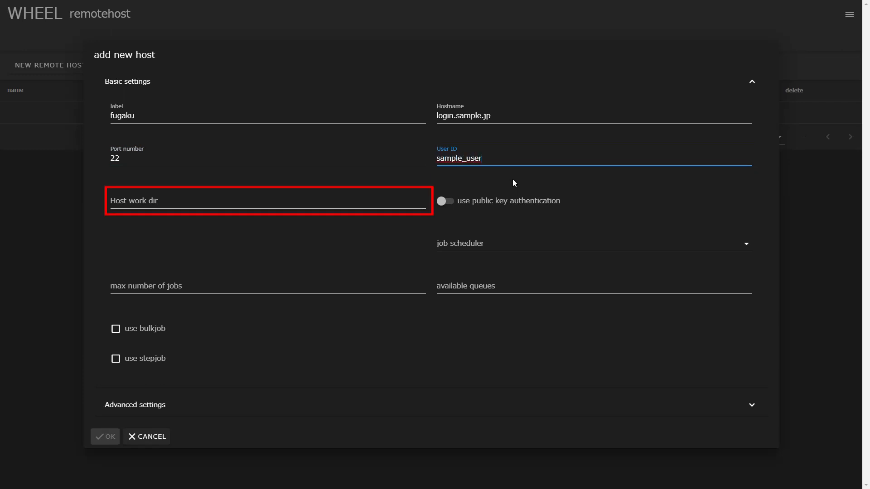
{"action": "left_click", "coordinate": [360, 203]}
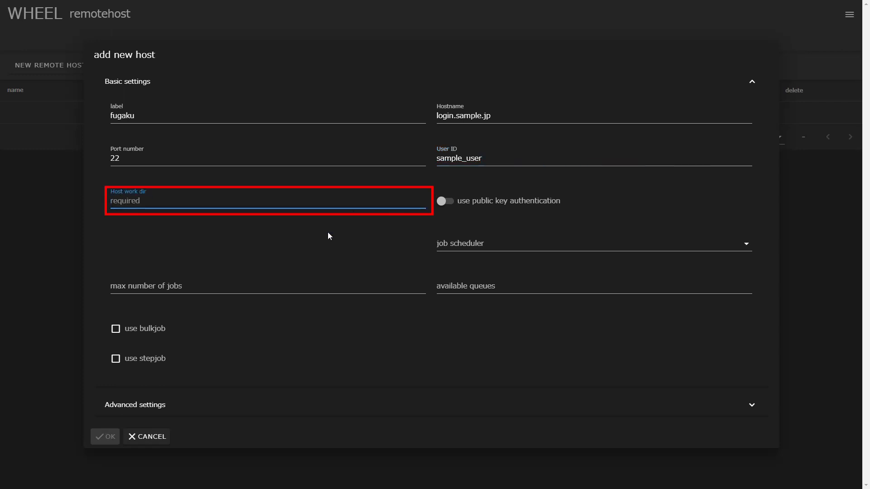
{"action": "type", "text": "/hom"}
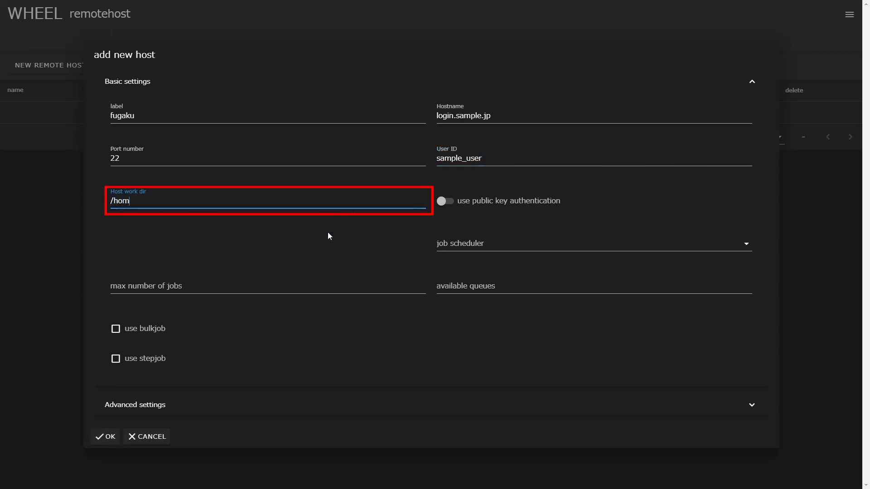
{"action": "type", "text": "e/sample_user/wheel_work"}
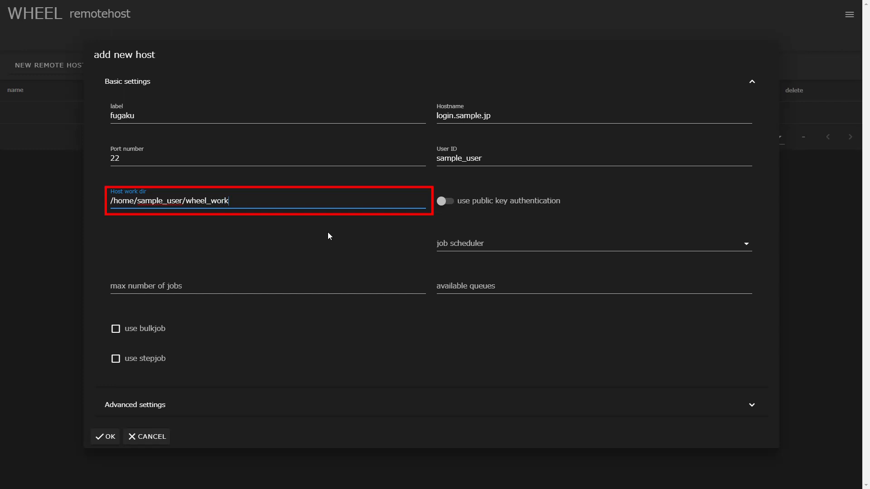
Step: Enable public key authentication for the host and choose id_rsa from the .ssh folder as the private key file
{"action": "left_click", "coordinate": [454, 204]}
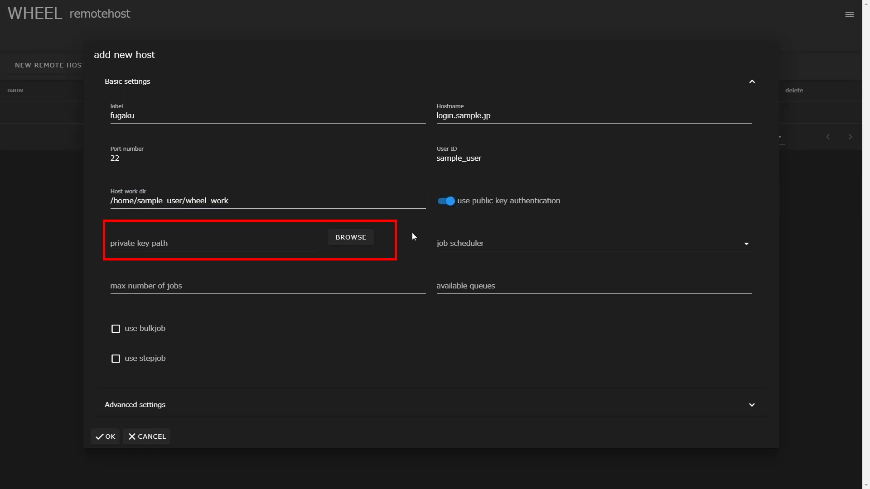
{"action": "left_click", "coordinate": [359, 245]}
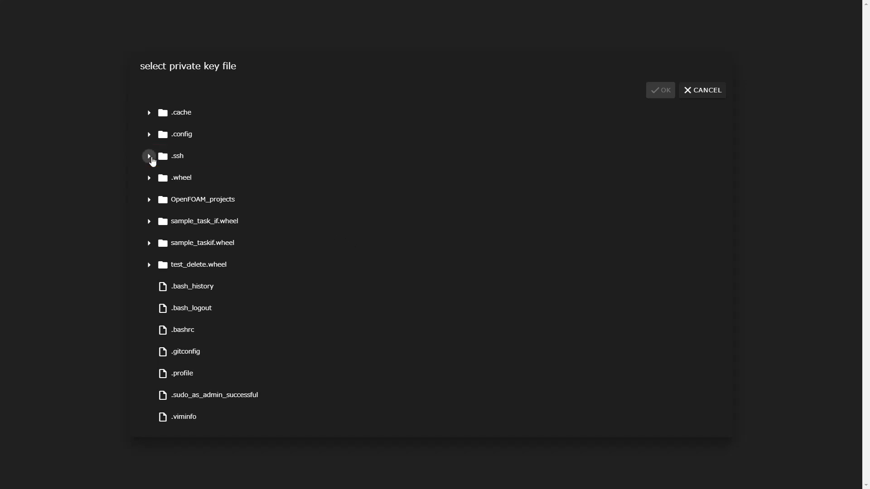
{"action": "left_click", "coordinate": [151, 157]}
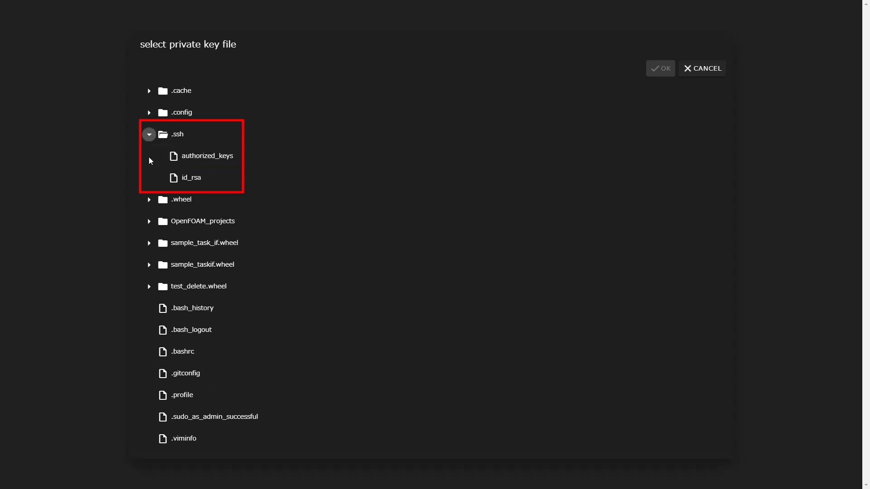
{"action": "left_click", "coordinate": [197, 188]}
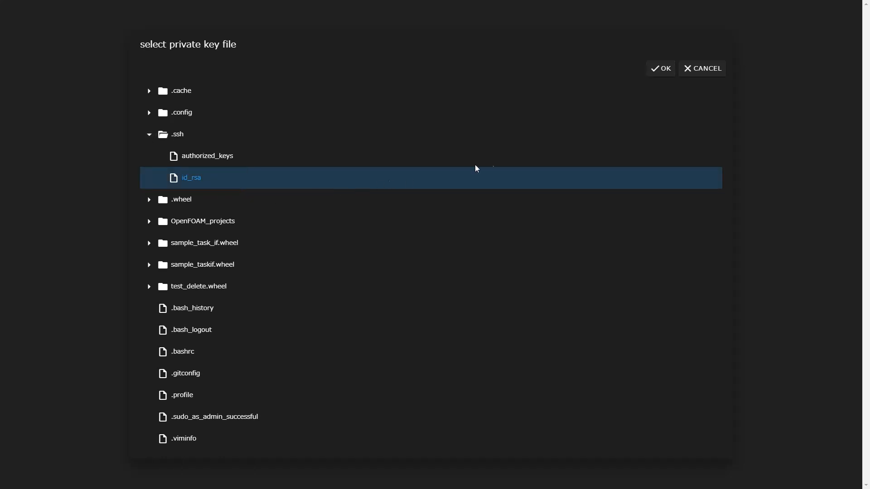
{"action": "left_click", "coordinate": [661, 69]}
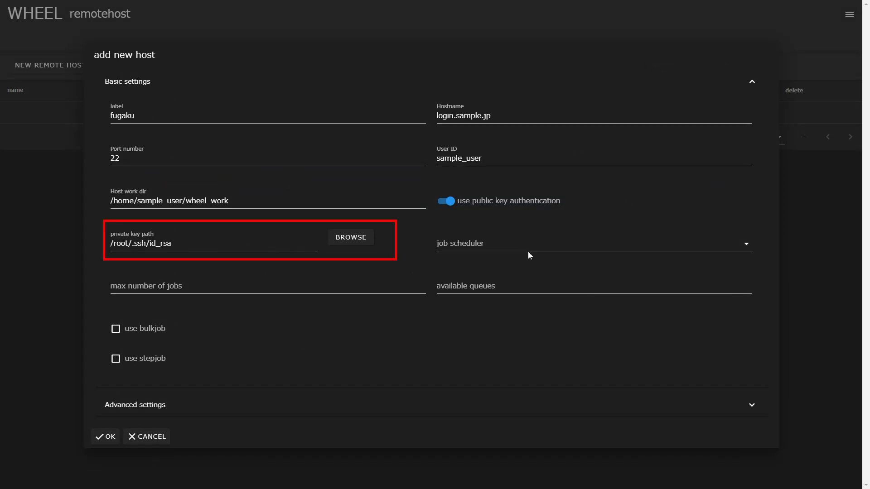
Step: Set the host's job scheduler to Fugaku and its maximum number of jobs to 5
{"action": "left_click", "coordinate": [540, 249]}
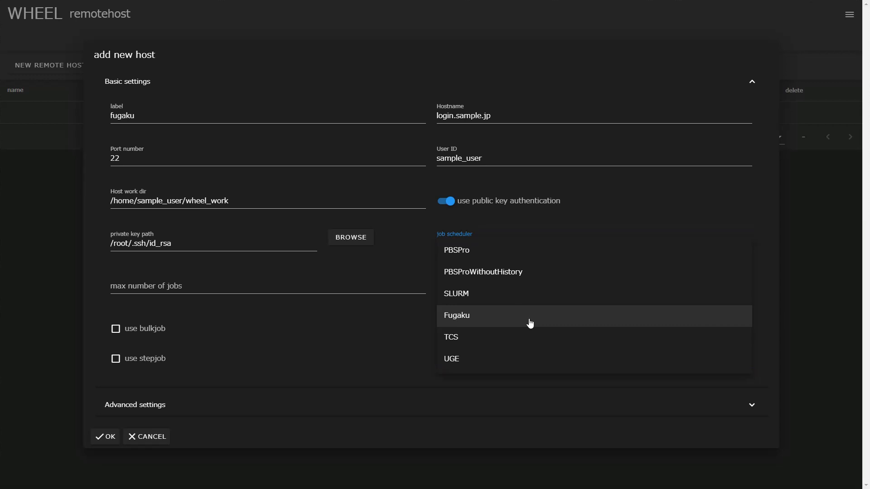
{"action": "left_click", "coordinate": [530, 323]}
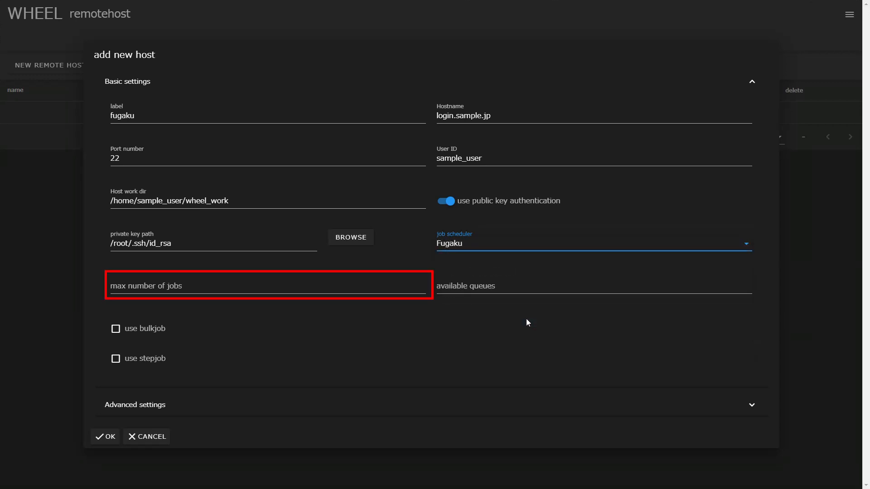
{"action": "left_click", "coordinate": [301, 293]}
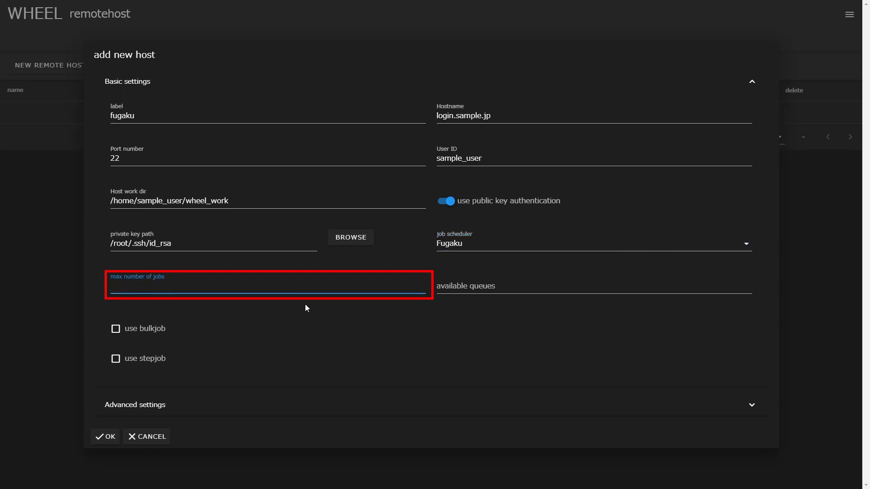
{"action": "type", "text": "5"}
Step: Set the new host's available queues to "small, large" and save the remote host setting
{"action": "left_click", "coordinate": [528, 290]}
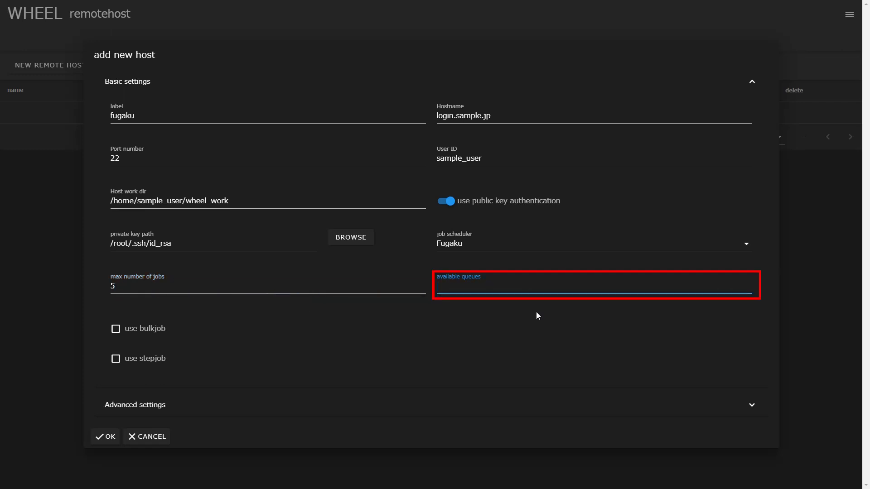
{"action": "type", "text": "small, large"}
{"action": "left_click", "coordinate": [537, 316]}
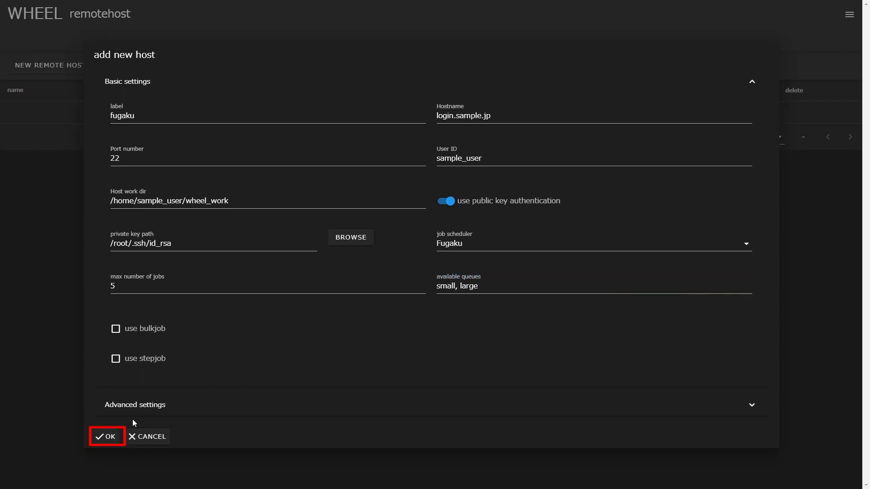
{"action": "left_click", "coordinate": [110, 438]}
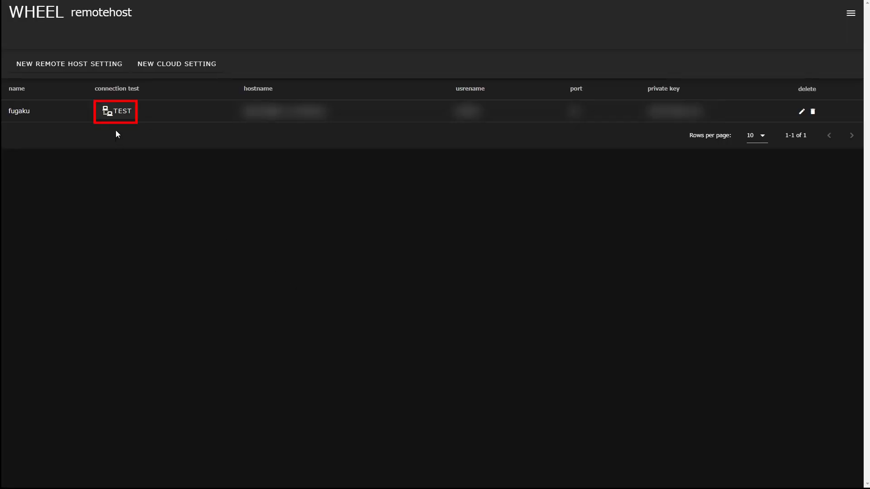
Step: Run the connection test for the fugaku host, entering the host password
{"action": "left_click", "coordinate": [127, 118]}
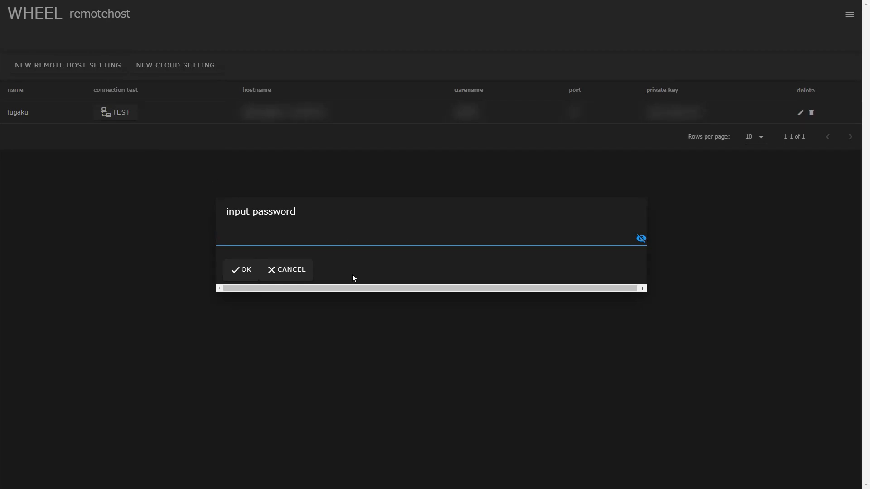
{"action": "type", "text": "**********"}
{"action": "left_click", "coordinate": [250, 276]}
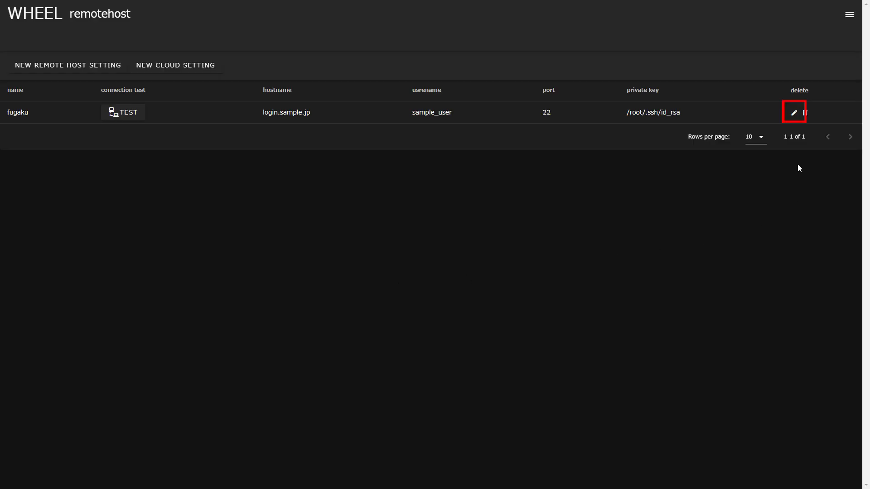
Step: Change the fugaku host's label to fugaku_remotehost and save the setting
{"action": "left_click", "coordinate": [794, 113]}
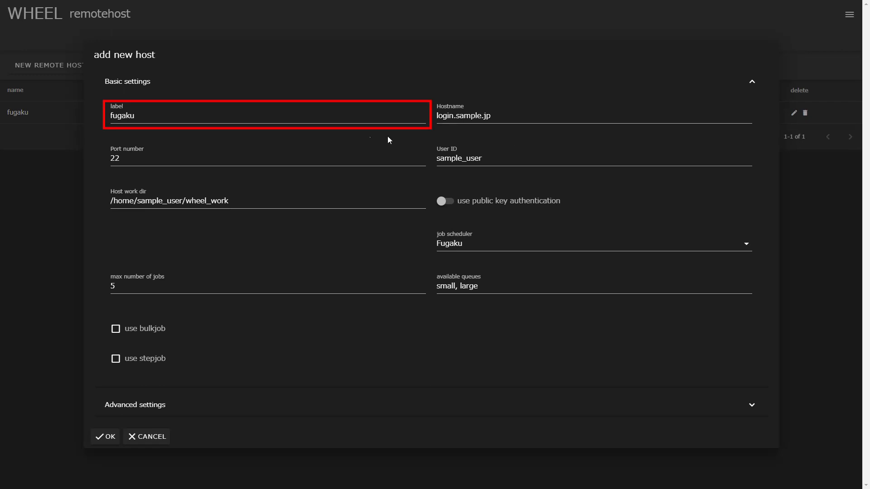
{"action": "left_click", "coordinate": [213, 120]}
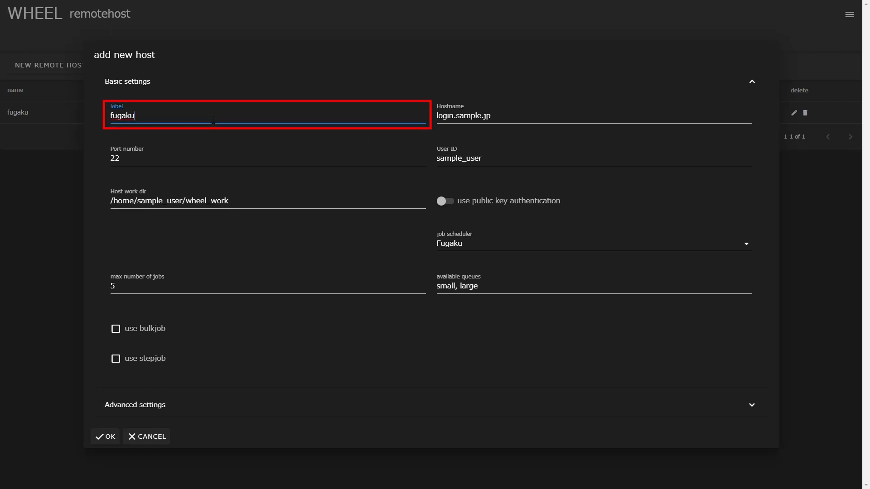
{"action": "key", "text": "BackSpace"}
{"action": "key", "text": "BackSpace"}
{"action": "key", "text": "BackSpace"}
{"action": "key", "text": "BackSpace"}
{"action": "key", "text": "BackSpace"}
{"action": "key", "text": "BackSpace"}
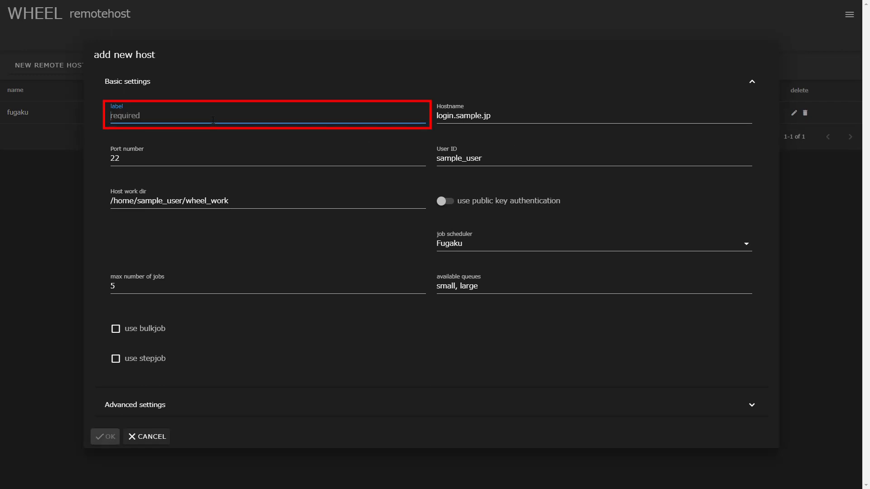
{"action": "type", "text": "fugaku_remotehost"}
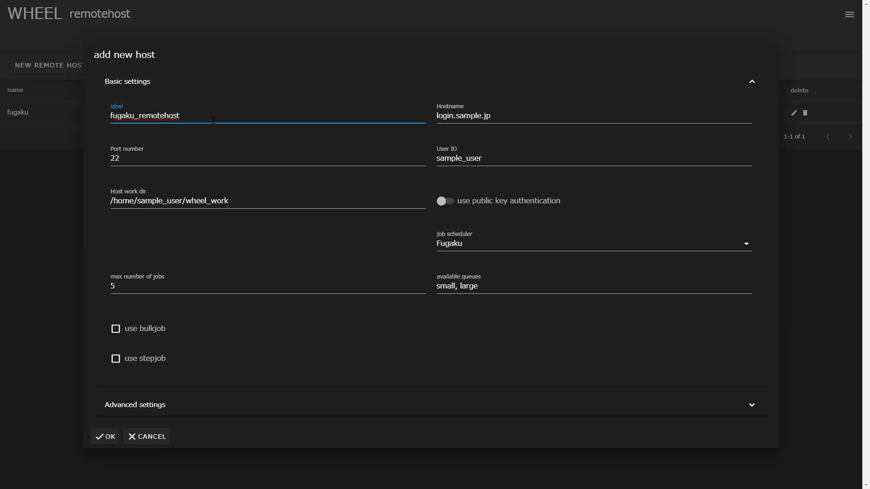
{"action": "left_click", "coordinate": [105, 437]}
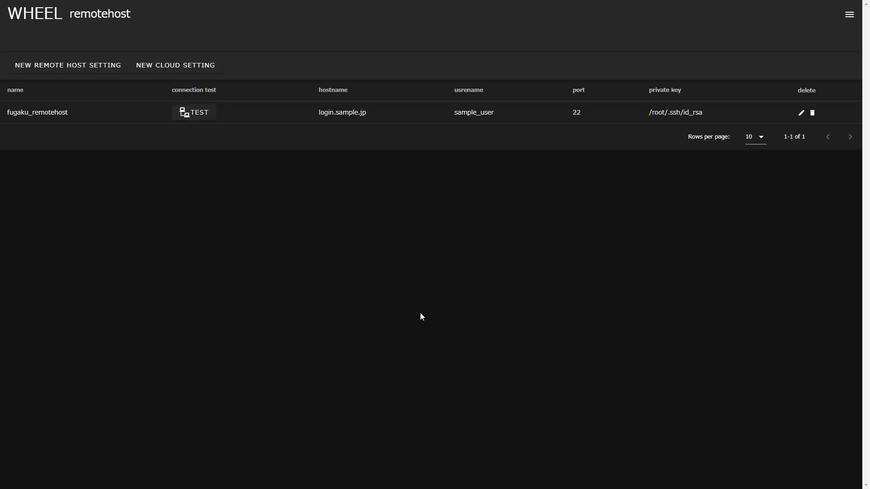
Step: Remove the fugaku_remotehost setting from the remote host list
{"action": "left_click", "coordinate": [813, 114]}
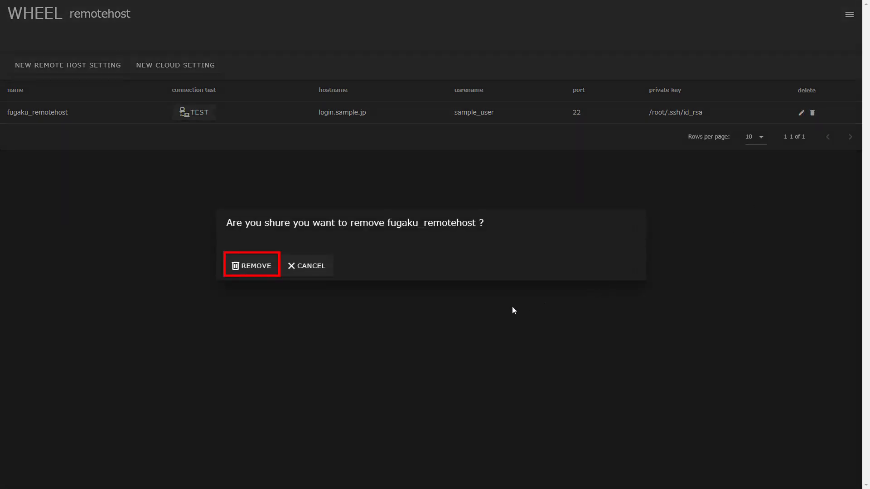
{"action": "left_click", "coordinate": [261, 276]}
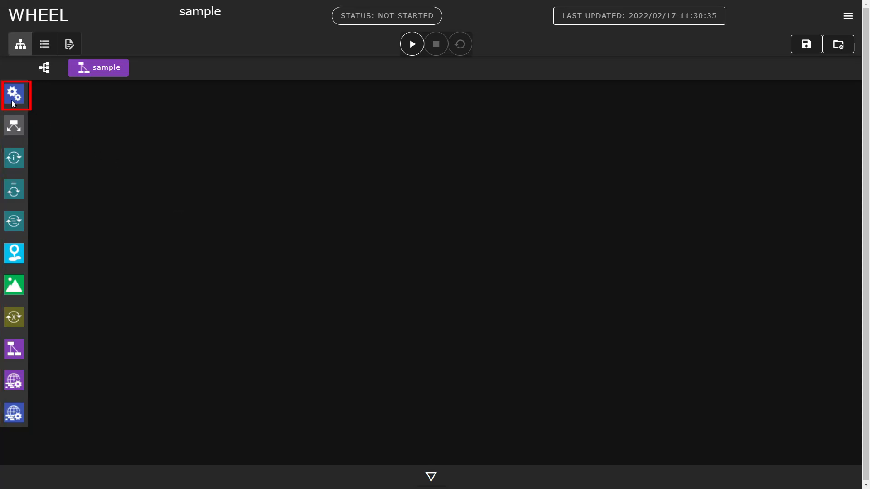
Step: Try to place a task component on the sample project's workflow canvas
{"action": "left_click_drag", "start_coordinate": [11, 100], "coordinate": [144, 134]}
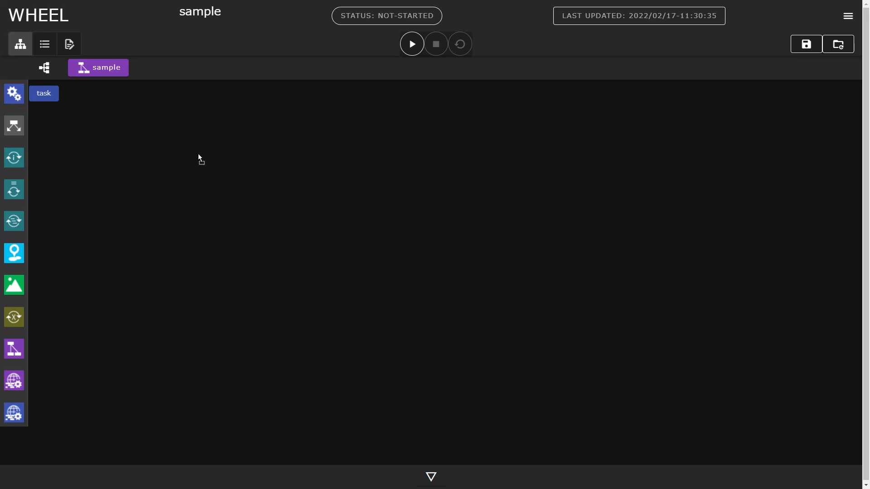
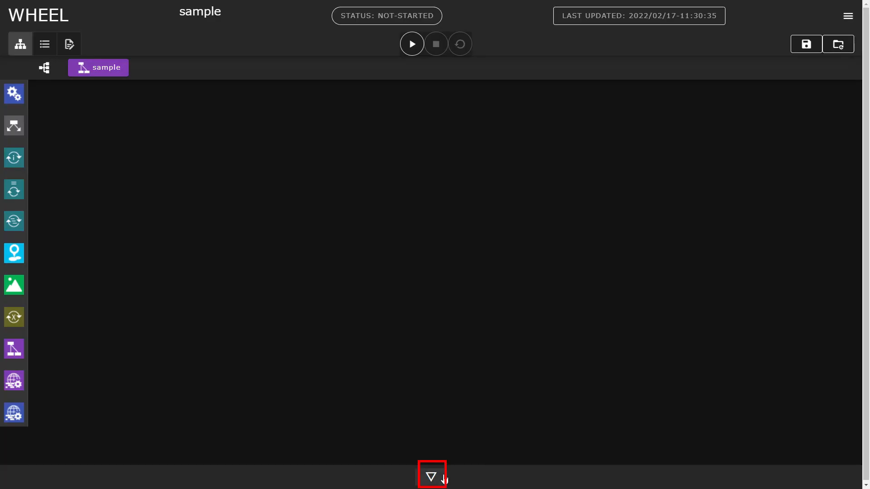
Step: Expand the log area of the sample project to view its output, and collapse it again
{"action": "left_click", "coordinate": [443, 478]}
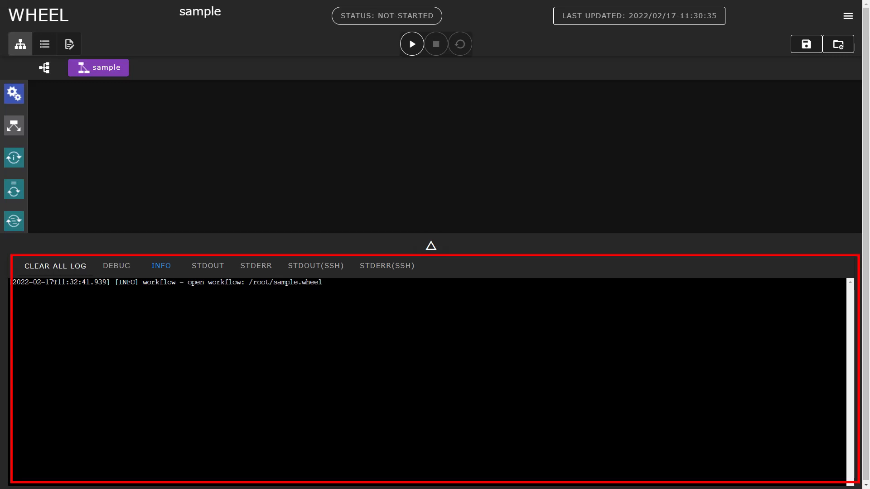
{"action": "left_click", "coordinate": [438, 253]}
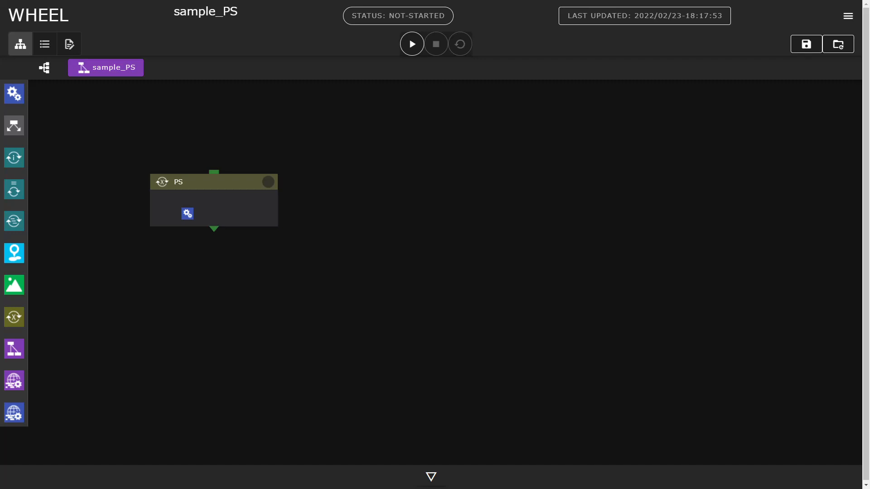
Step: Open the PS component in the sample_PS workflow
{"action": "double_click", "coordinate": [214, 182]}
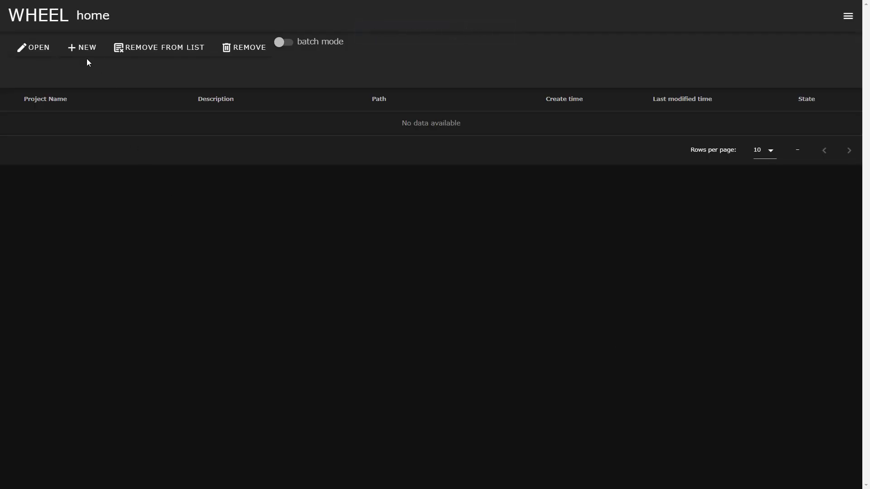
Step: Create a new project named sample_PS and open it for editing
{"action": "left_click", "coordinate": [82, 48]}
{"action": "type", "text": "sample_PS"}
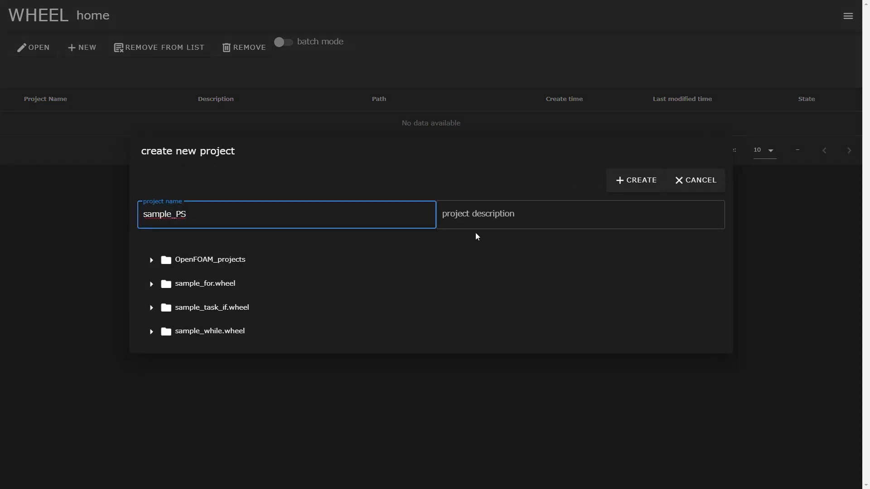
{"action": "left_click", "coordinate": [647, 181]}
{"action": "left_click", "coordinate": [14, 124]}
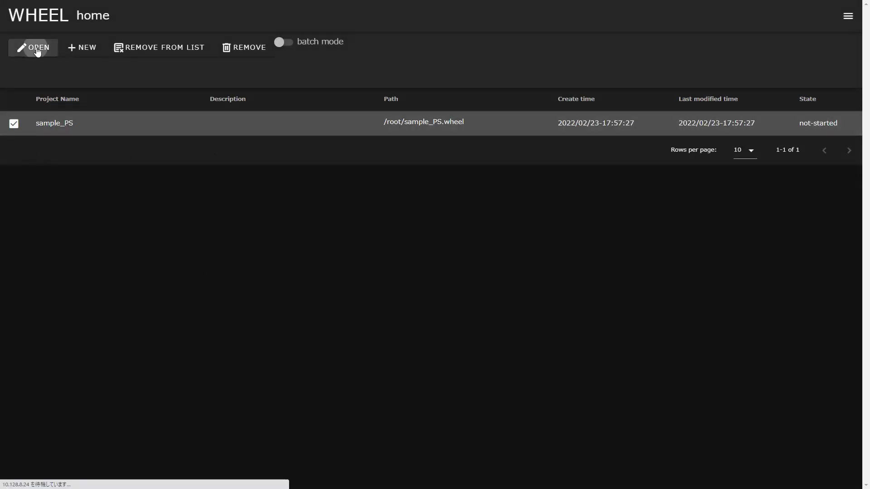
{"action": "left_click", "coordinate": [34, 47]}
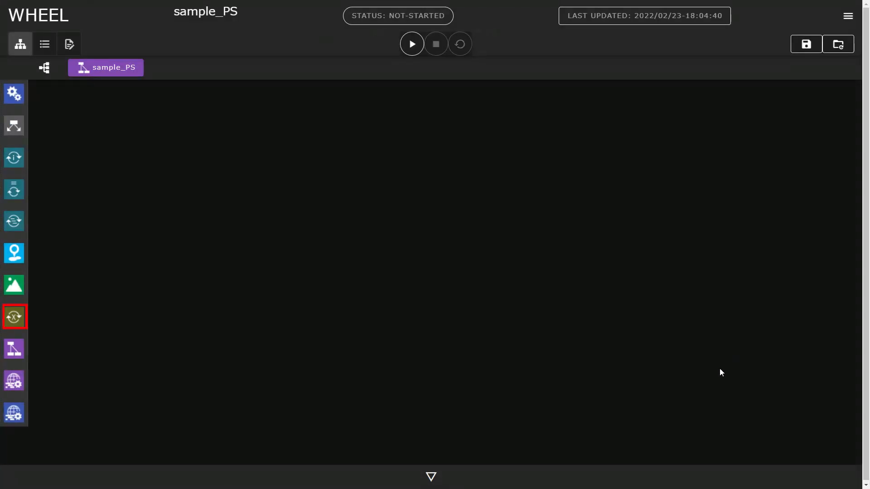
Step: Add a parameter study component to the sample_PS workflow and rename it PS
{"action": "left_click_drag", "start_coordinate": [14, 317], "coordinate": [159, 186]}
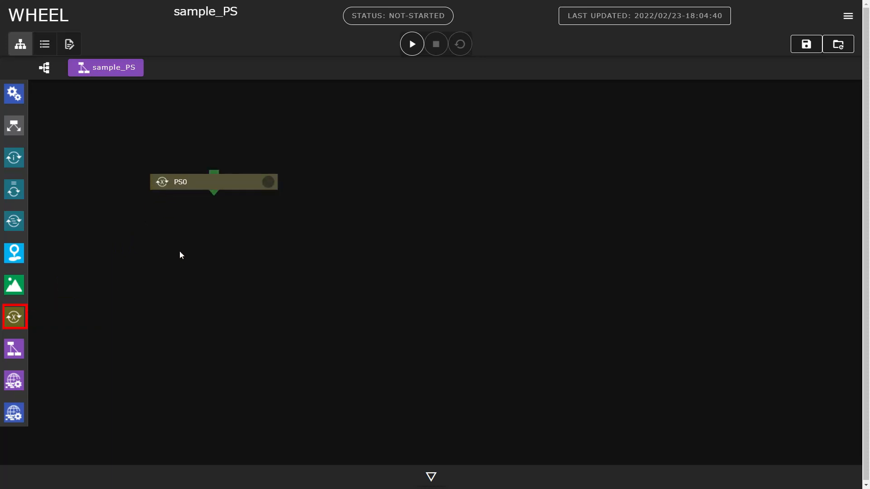
{"action": "double_click", "coordinate": [233, 178]}
{"action": "left_click", "coordinate": [645, 74]}
{"action": "key", "text": "BackSpace"}
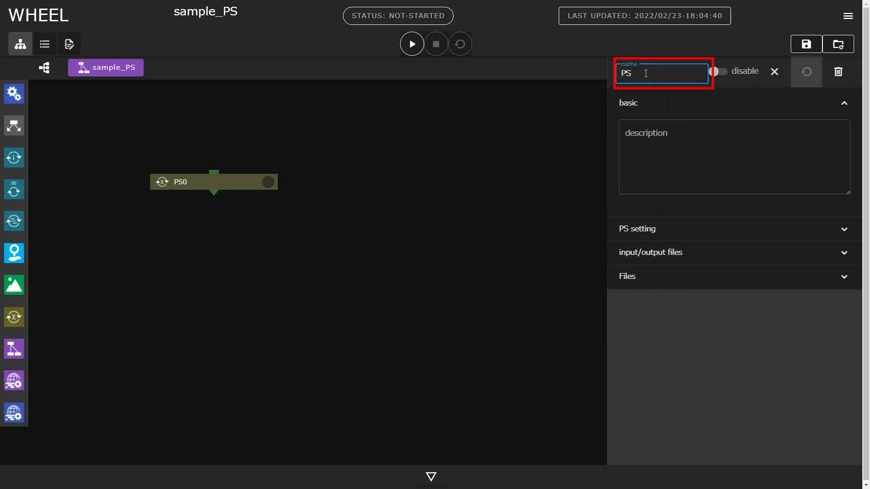
{"action": "left_click", "coordinate": [774, 71]}
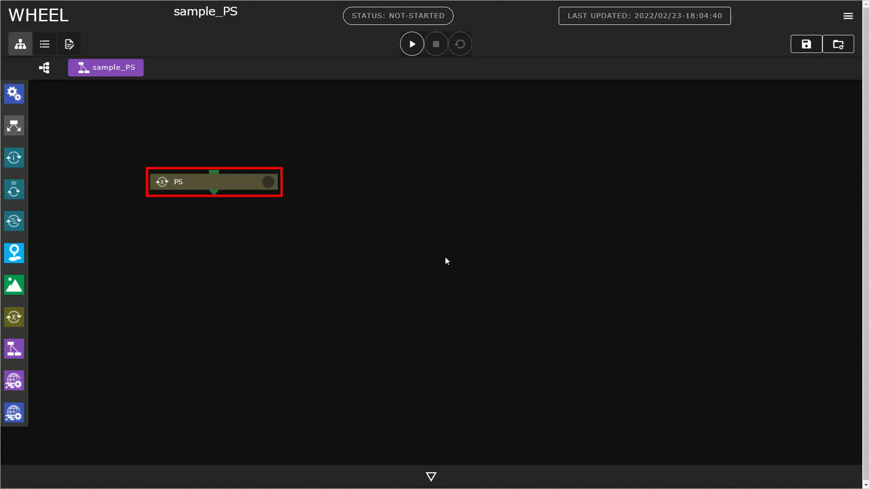
Step: Go inside the PS component and add a task component to its canvas
{"action": "double_click", "coordinate": [243, 189]}
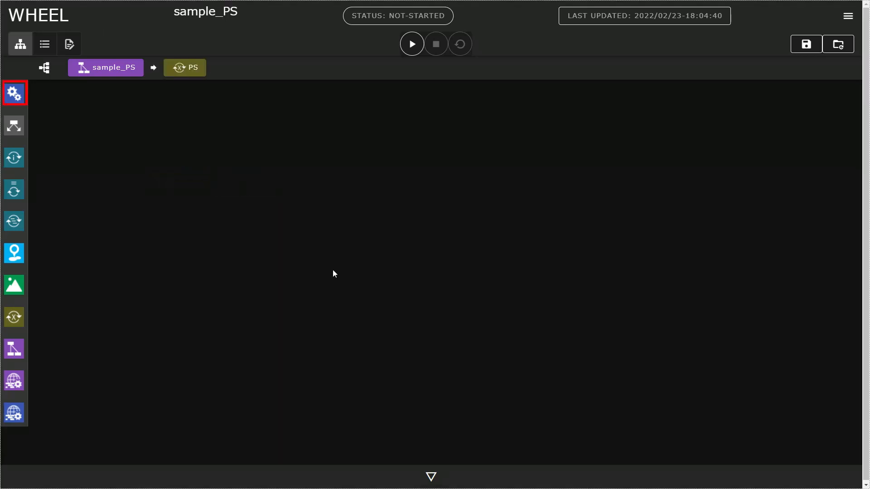
{"action": "left_click_drag", "start_coordinate": [14, 94], "coordinate": [222, 257]}
Step: Upload echo_parameter.sh from the 04_sample_PS folder to the task0 component's files
{"action": "left_click", "coordinate": [265, 181]}
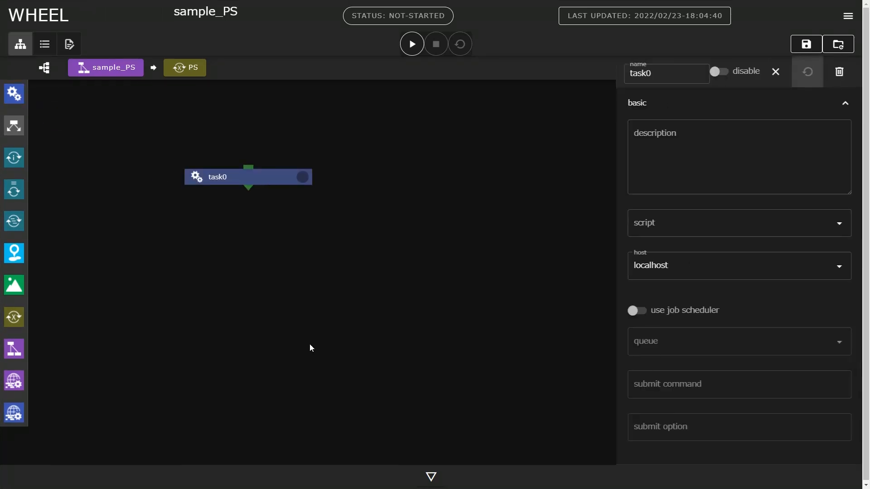
{"action": "scroll", "coordinate": [786, 279], "scroll_direction": "down", "scroll_amount": 2}
{"action": "left_click", "coordinate": [793, 452]}
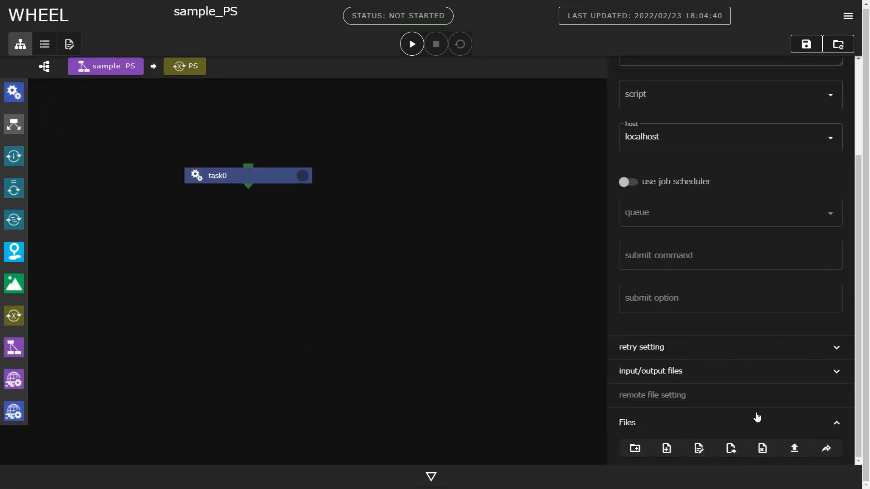
{"action": "left_click", "coordinate": [793, 449]}
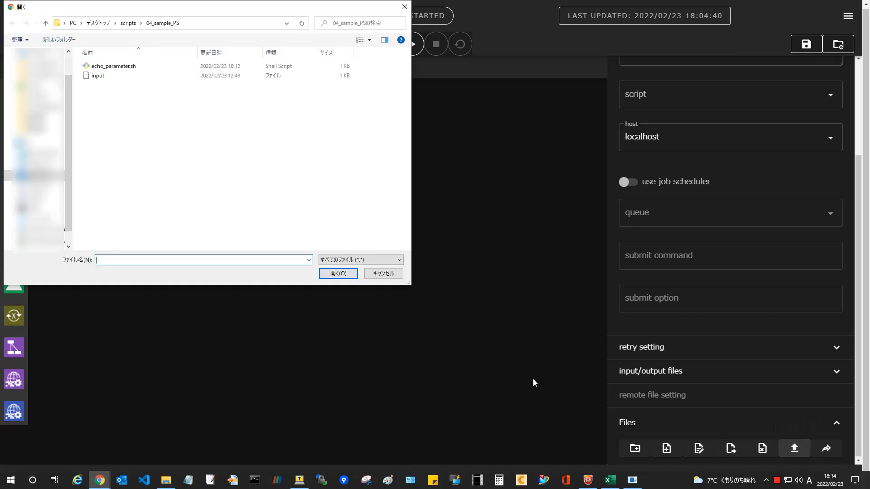
{"action": "left_click", "coordinate": [120, 65]}
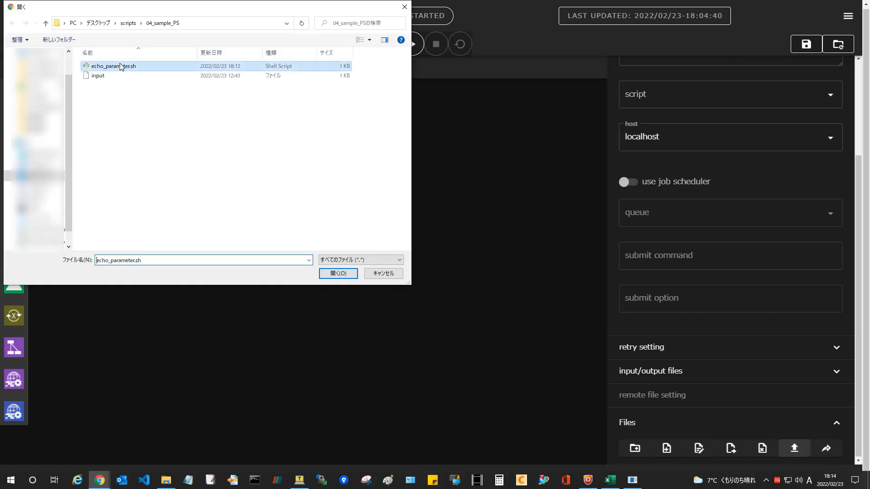
{"action": "left_click", "coordinate": [338, 273]}
{"action": "scroll", "coordinate": [722, 357], "scroll_direction": "down", "scroll_amount": 1}
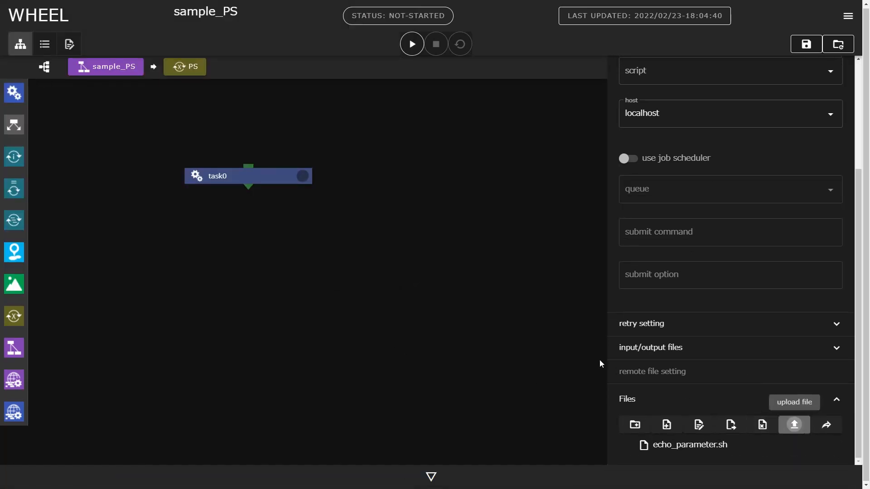
Step: Upload the file named input from the 04_sample_PS folder to the task0 component
{"action": "left_click", "coordinate": [794, 425]}
{"action": "left_click", "coordinate": [113, 75]}
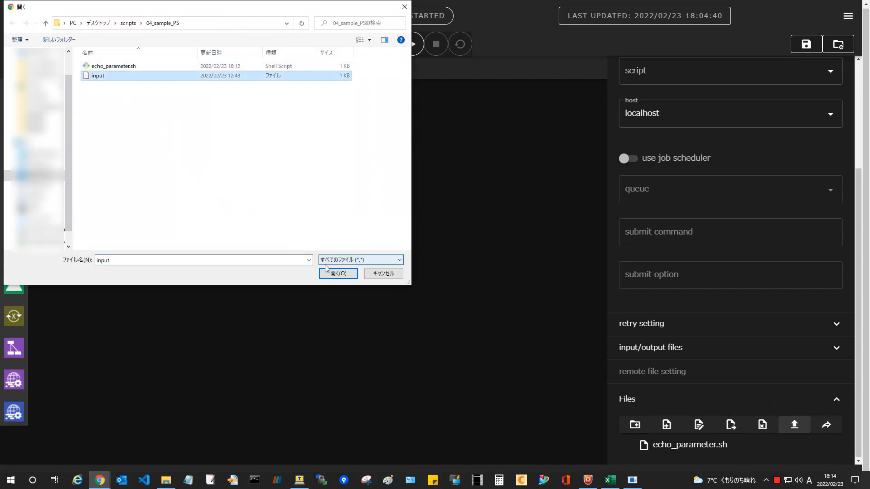
{"action": "left_click", "coordinate": [338, 273]}
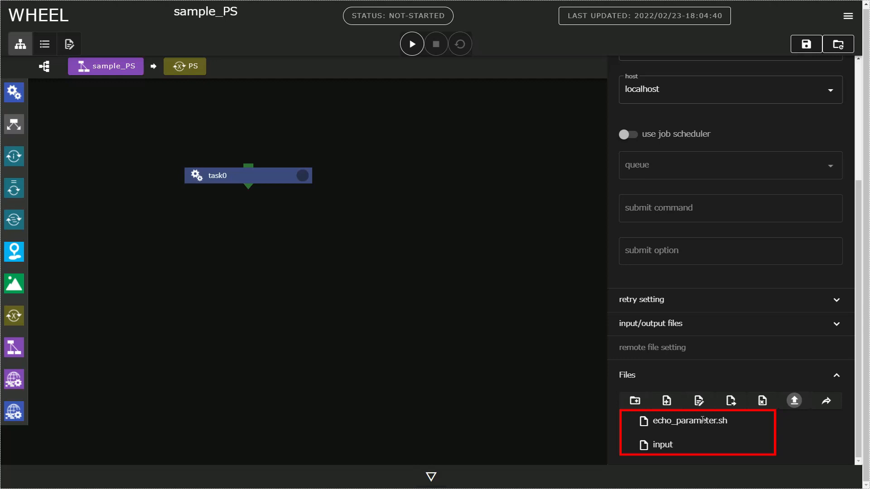
Step: View the contents of task0's echo_parameter.sh in the text editor and return to the workflow graph
{"action": "left_click", "coordinate": [703, 421]}
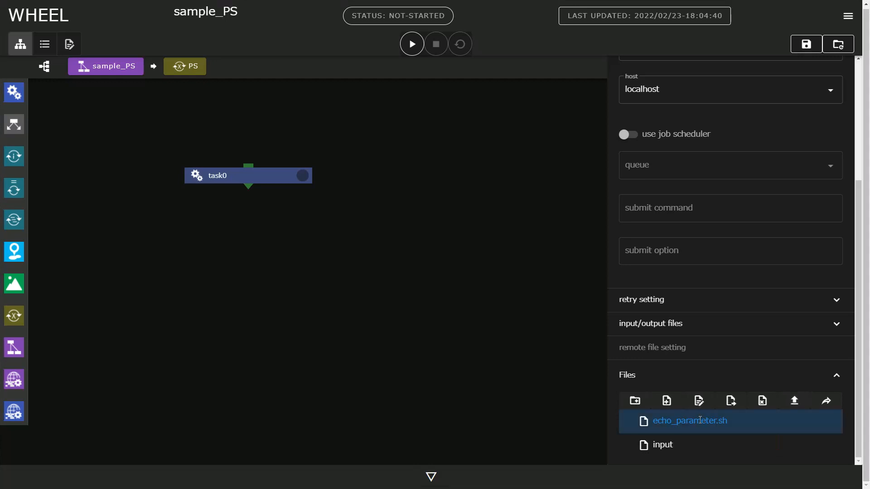
{"action": "left_click", "coordinate": [69, 44]}
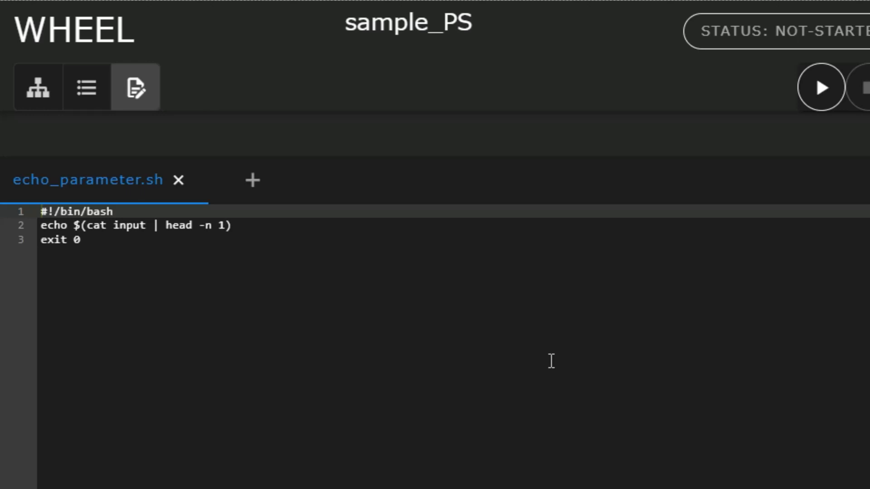
{"action": "left_click", "coordinate": [38, 87]}
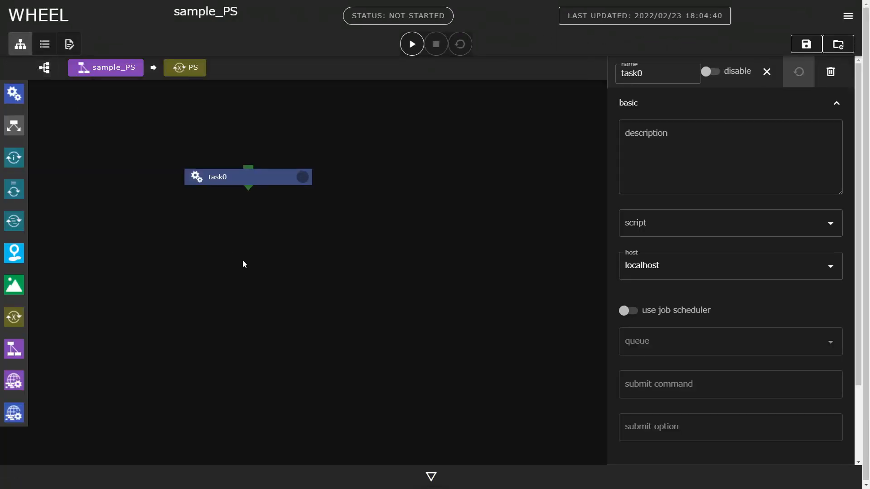
Step: View the contents of task0's file named input in the text editor and return to the workflow graph
{"action": "scroll", "coordinate": [763, 326], "scroll_direction": "down", "scroll_amount": 2}
{"action": "left_click", "coordinate": [673, 453]}
{"action": "scroll", "coordinate": [666, 449], "scroll_direction": "down", "scroll_amount": 2}
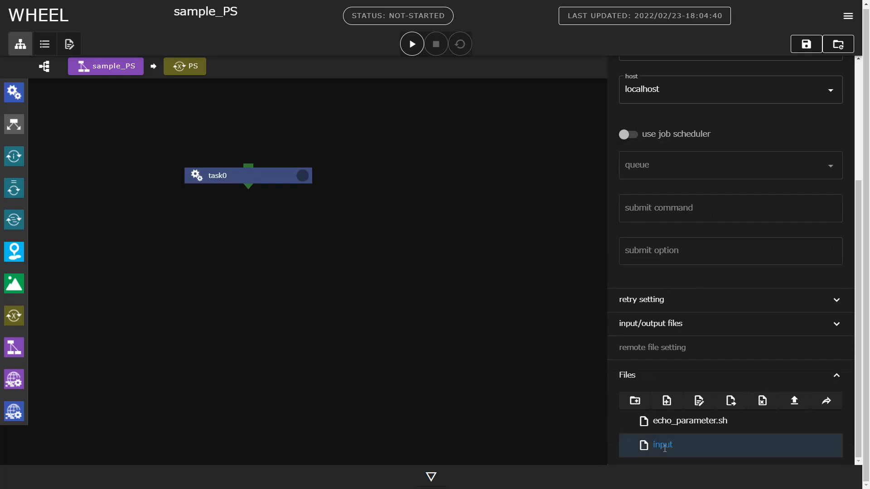
{"action": "left_click", "coordinate": [69, 45]}
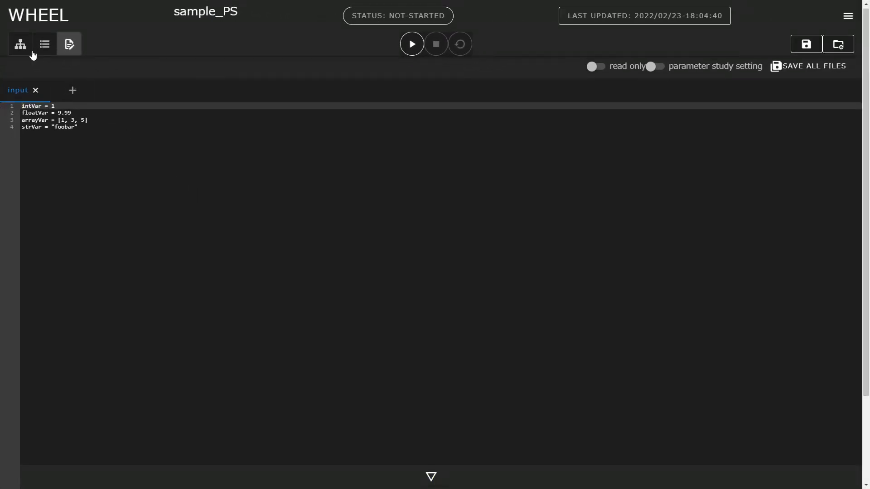
{"action": "left_click", "coordinate": [29, 50]}
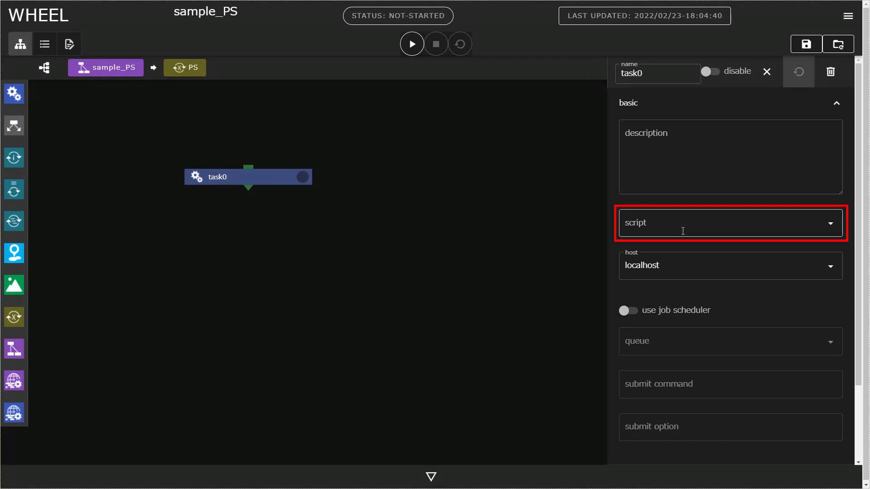
Step: Set echo_parameter.sh as task0's script and rename the component to task_echo_parameter
{"action": "left_click", "coordinate": [683, 231]}
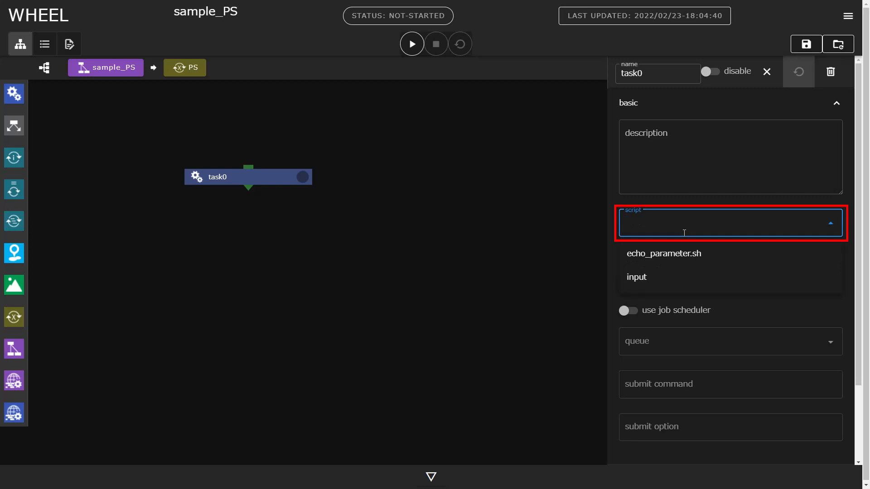
{"action": "left_click", "coordinate": [692, 261]}
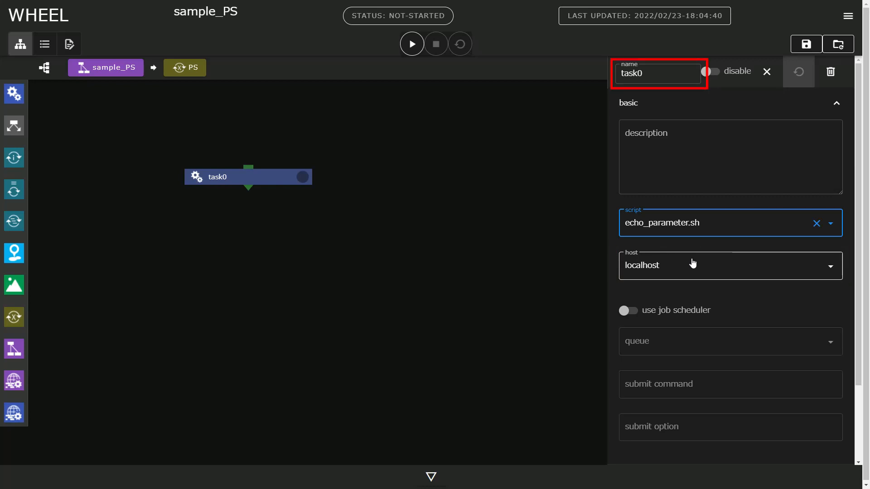
{"action": "left_click", "coordinate": [652, 74]}
{"action": "key", "text": "BackSpace"}
{"action": "type", "text": "_echo_parameter"}
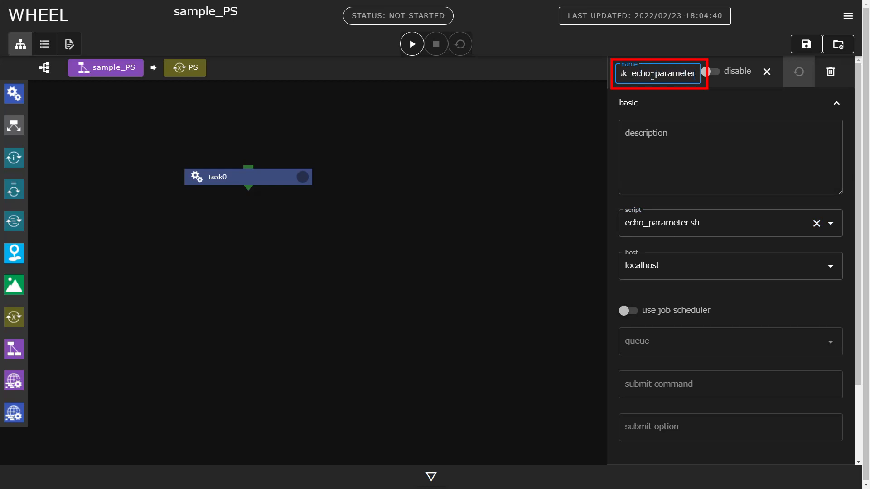
{"action": "left_click", "coordinate": [762, 76]}
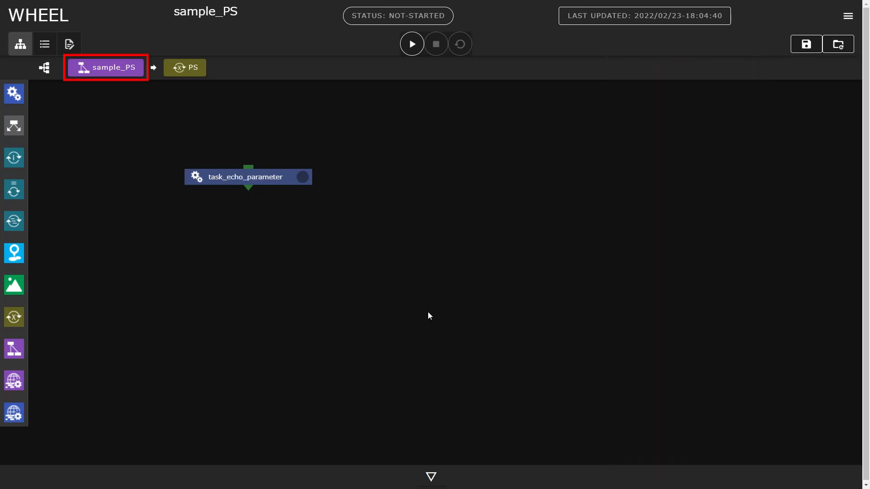
Step: Return to the sample_PS level and enable the parameter study setting in the text editor for the PS component
{"action": "left_click", "coordinate": [114, 72]}
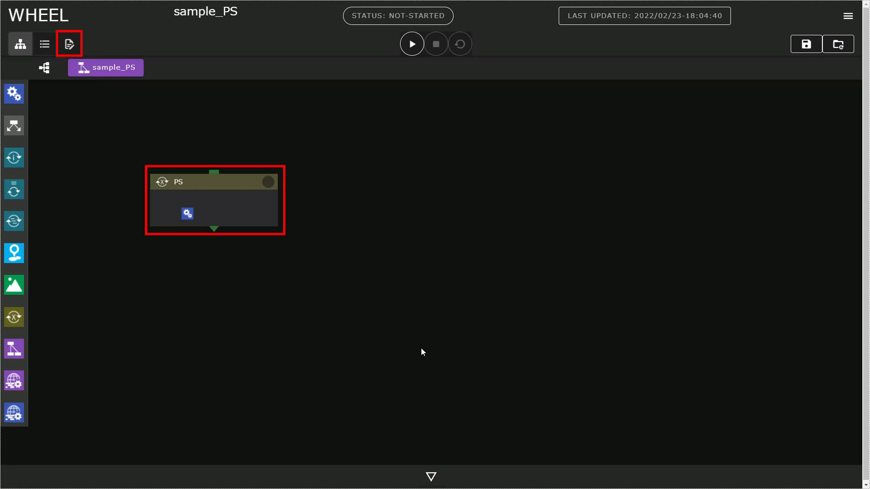
{"action": "left_click", "coordinate": [223, 184]}
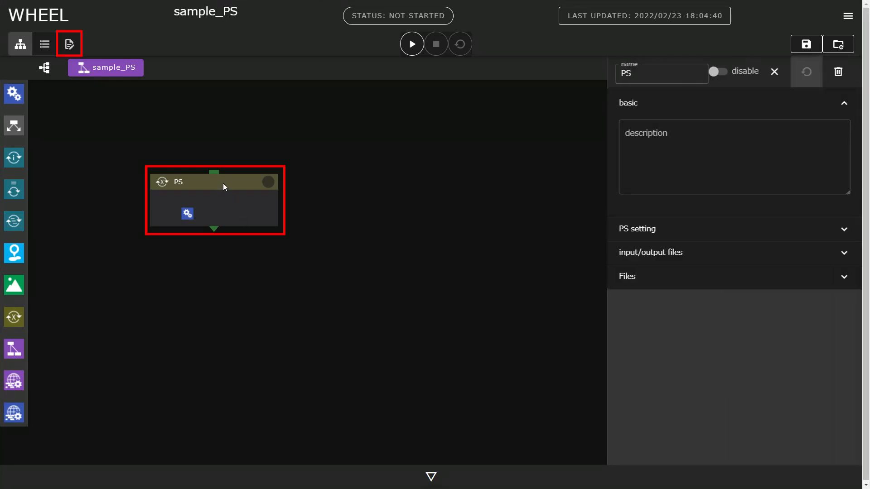
{"action": "left_click", "coordinate": [69, 44]}
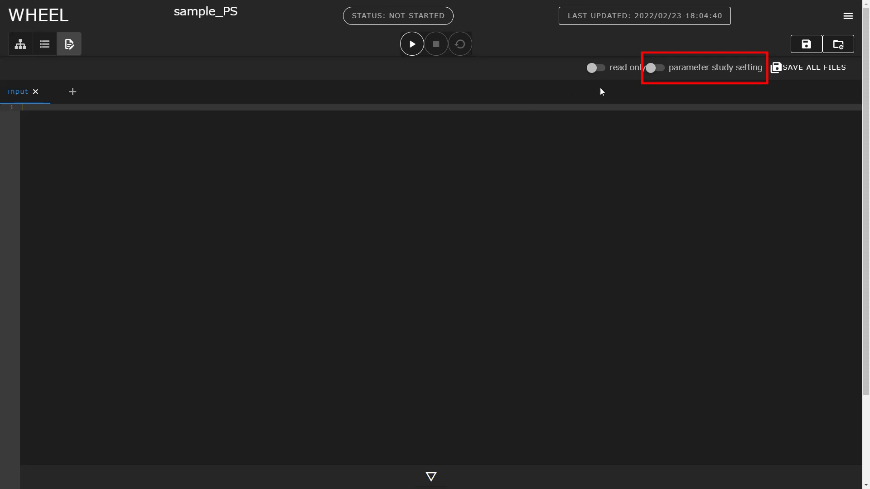
{"action": "left_click", "coordinate": [653, 68]}
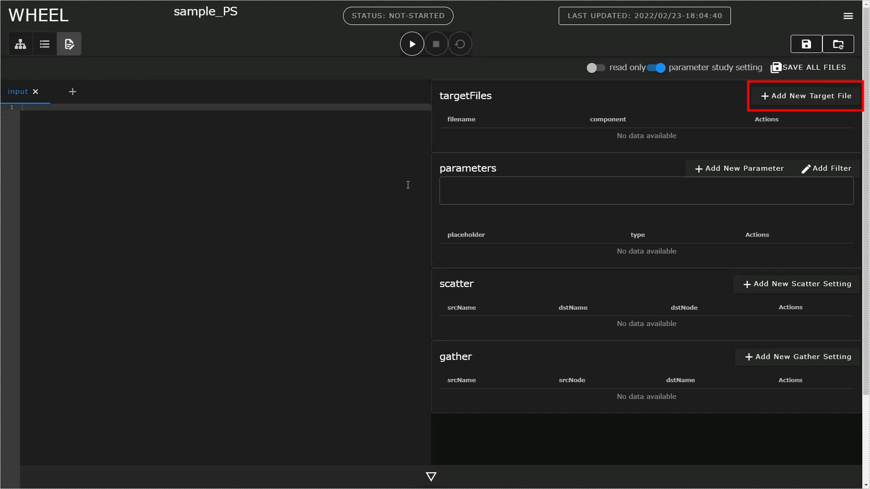
Step: Add the file named input of the task_echo_parameter component as a new target file
{"action": "left_click", "coordinate": [777, 94]}
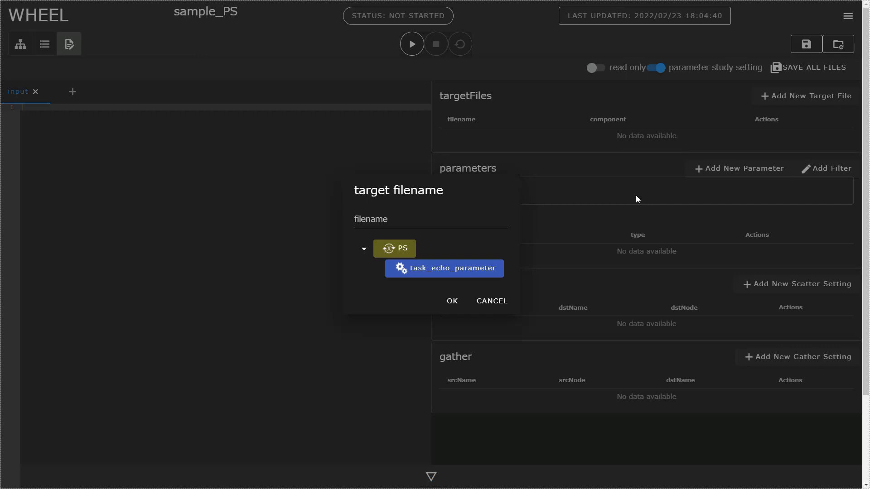
{"action": "left_click", "coordinate": [475, 268]}
{"action": "left_click", "coordinate": [454, 222]}
{"action": "type", "text": "input"}
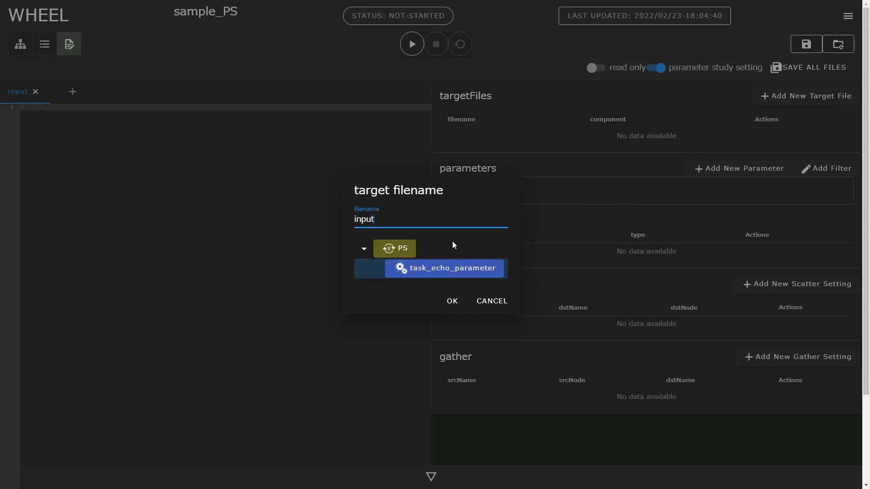
{"action": "left_click", "coordinate": [452, 301]}
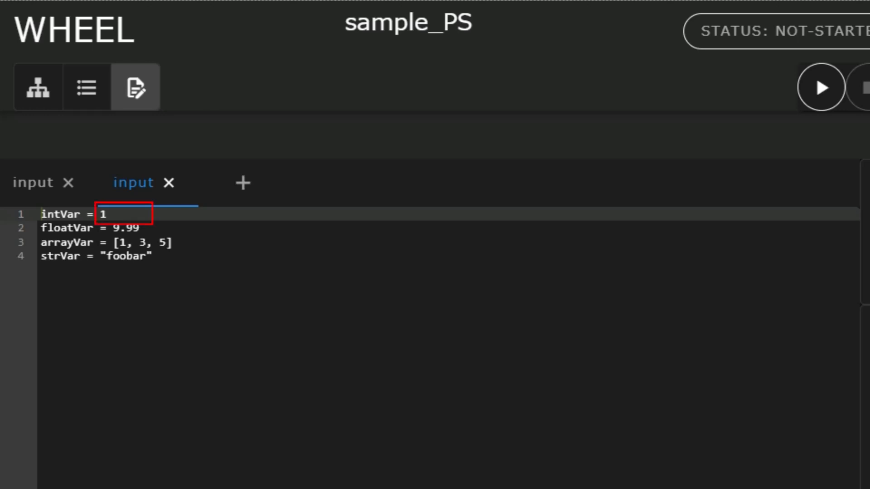
Step: Replace the intVar value in the input file with param and select that word as the placeholder
{"action": "left_click", "coordinate": [131, 215]}
{"action": "key", "text": "BackSpace"}
{"action": "type", "text": "param"}
{"action": "left_click", "coordinate": [102, 215]}
{"action": "left_click_drag", "start_coordinate": [101, 215], "coordinate": [134, 215]}
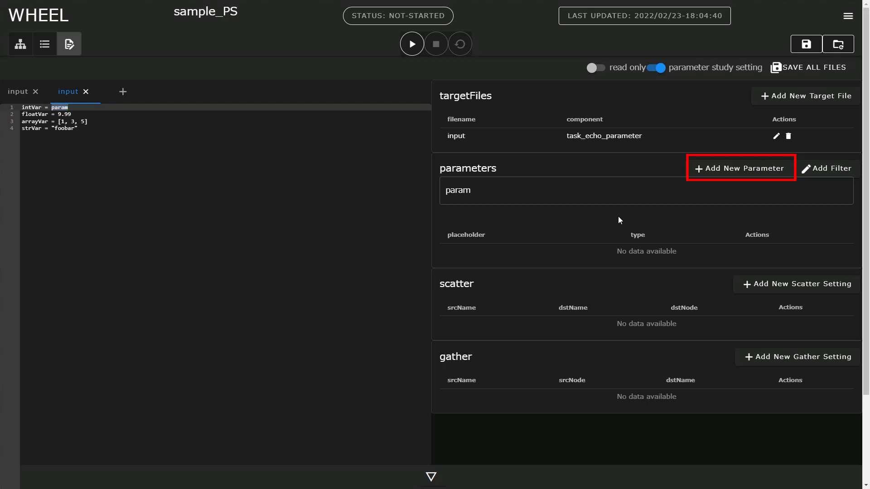
Step: Add a min-max-step parameter for the param placeholder with min 1, max 3 and step 1
{"action": "left_click", "coordinate": [746, 171]}
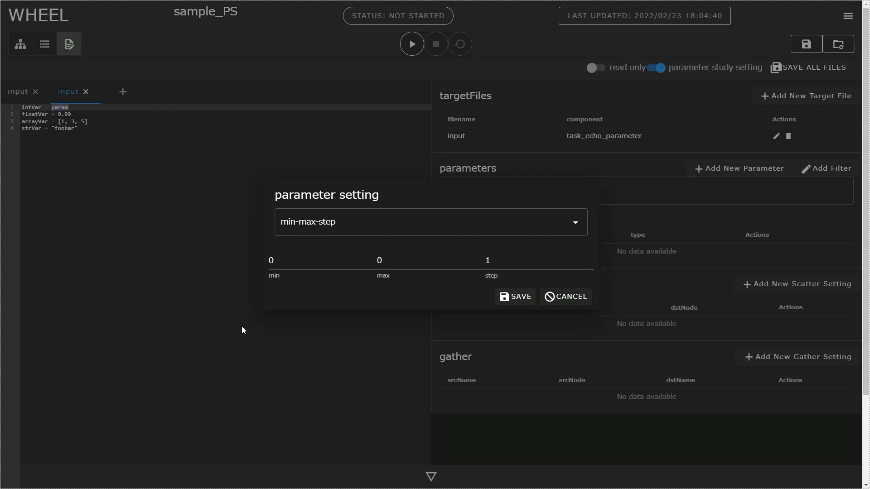
{"action": "left_click", "coordinate": [373, 261]}
{"action": "type", "text": "1"}
{"action": "key", "text": "Tab"}
{"action": "type", "text": "3"}
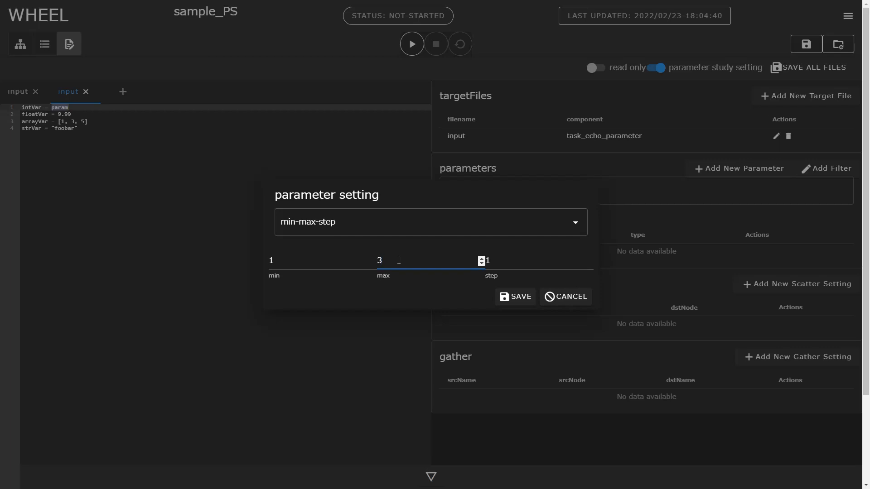
{"action": "left_click", "coordinate": [511, 297]}
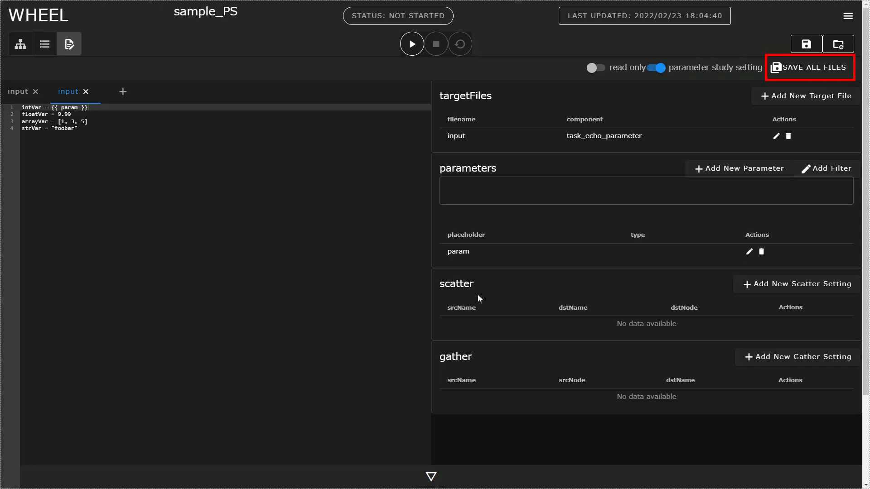
Step: Save all edited files and show the PS component's file list in the workflow graph
{"action": "left_click", "coordinate": [814, 77]}
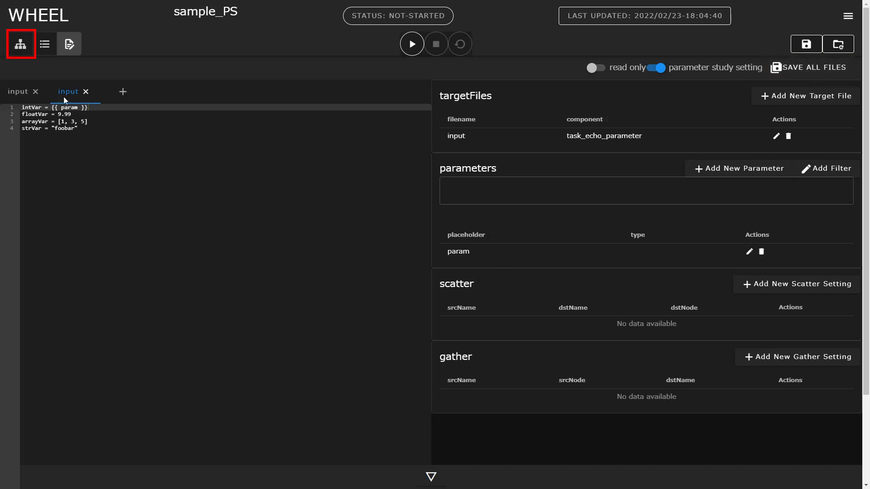
{"action": "left_click", "coordinate": [20, 43]}
{"action": "left_click", "coordinate": [644, 278]}
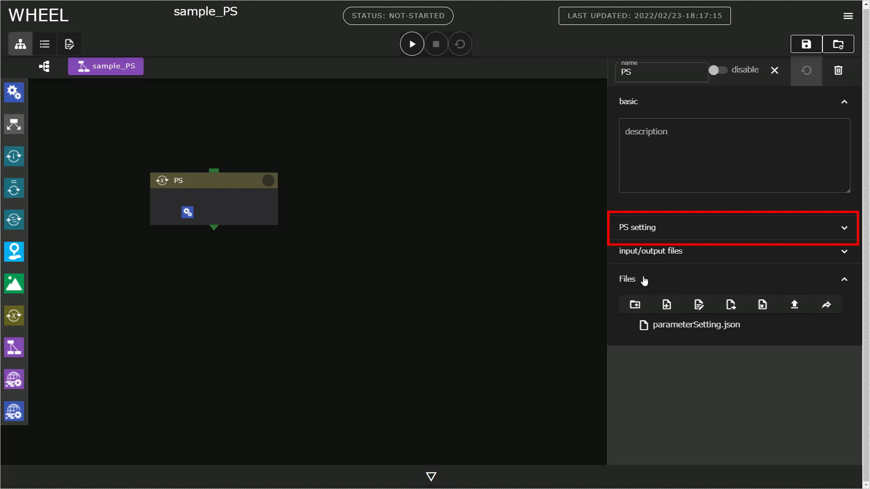
Step: Set the PS component's parameterFile to parameterSetting.json and save the project
{"action": "left_click", "coordinate": [667, 232]}
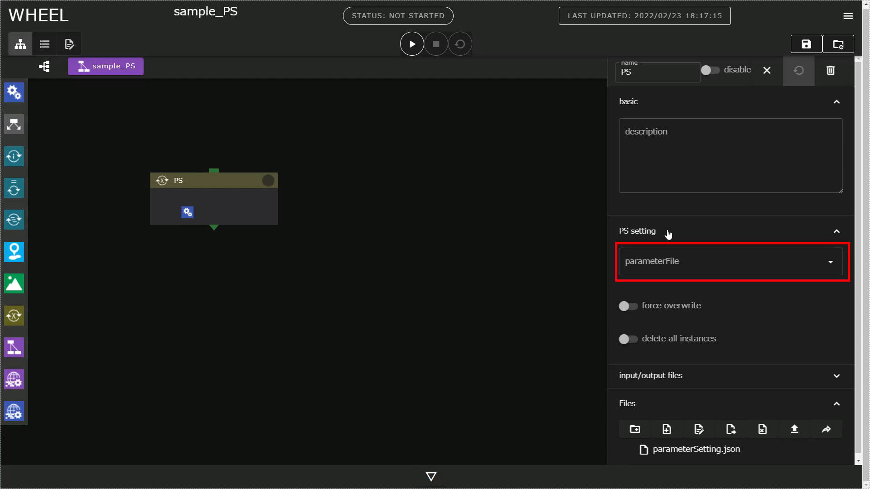
{"action": "left_click", "coordinate": [676, 260]}
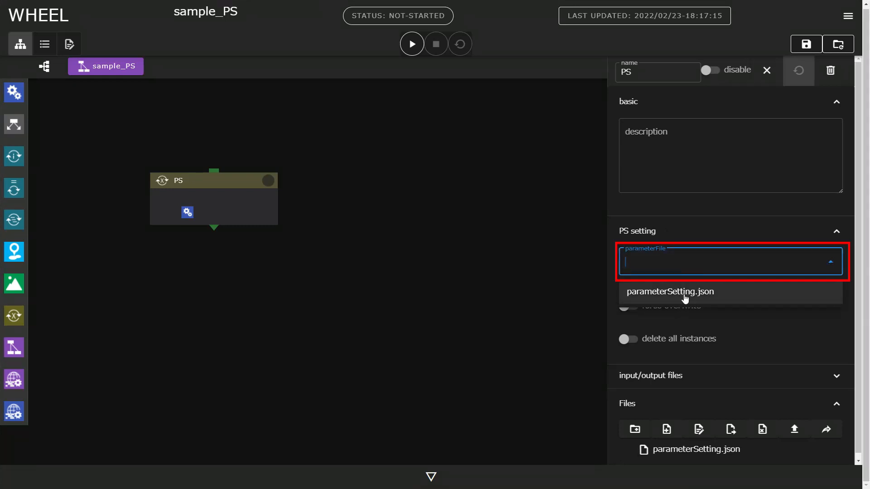
{"action": "left_click", "coordinate": [684, 294]}
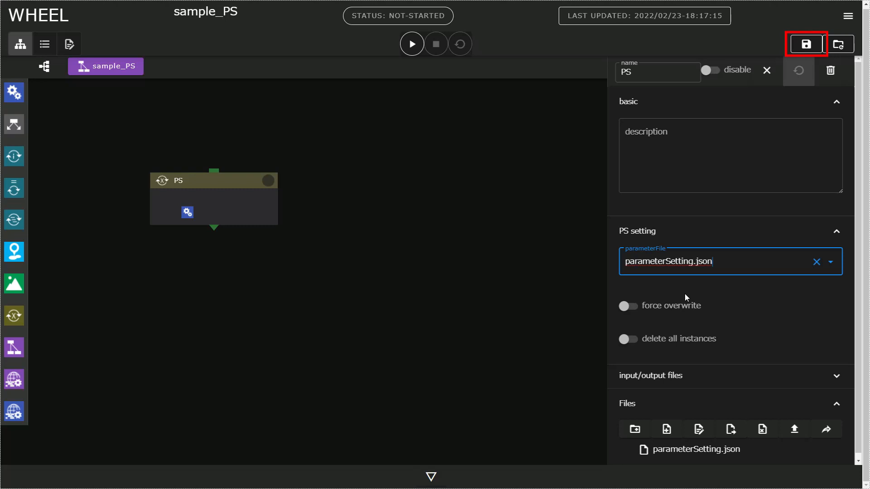
{"action": "left_click", "coordinate": [805, 45]}
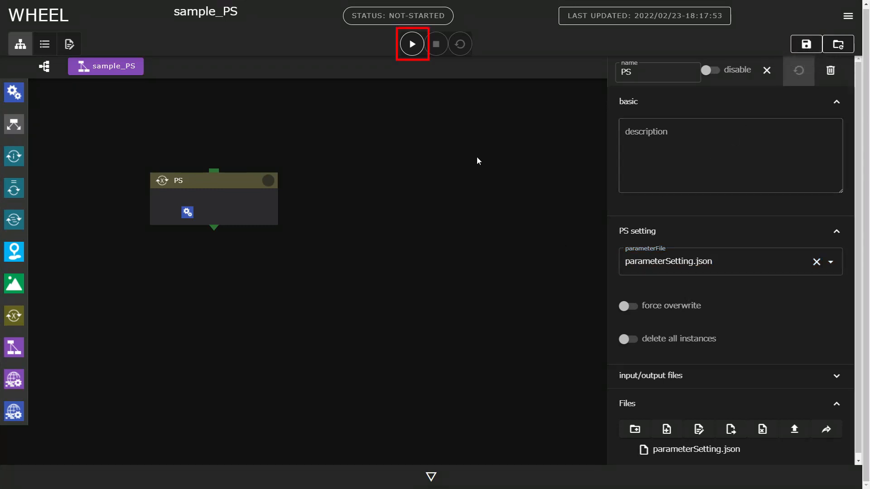
Step: Run the sample_PS project and show its execution log
{"action": "left_click", "coordinate": [412, 46]}
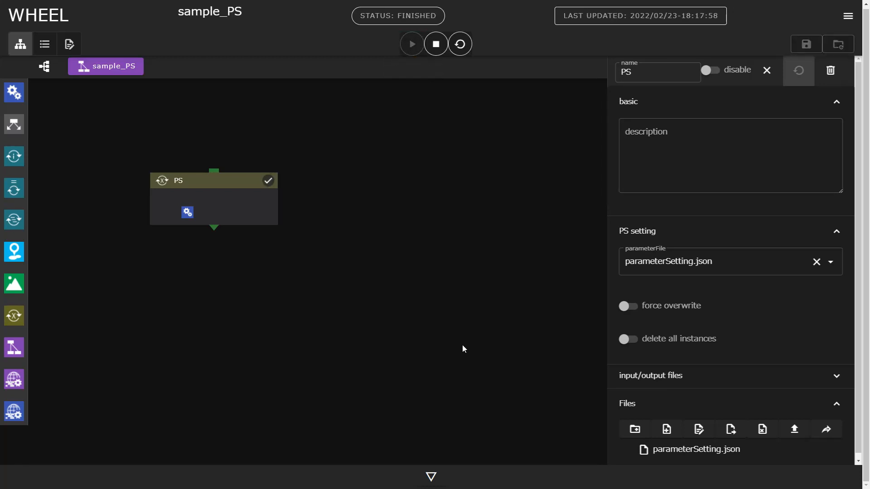
{"action": "left_click", "coordinate": [431, 475]}
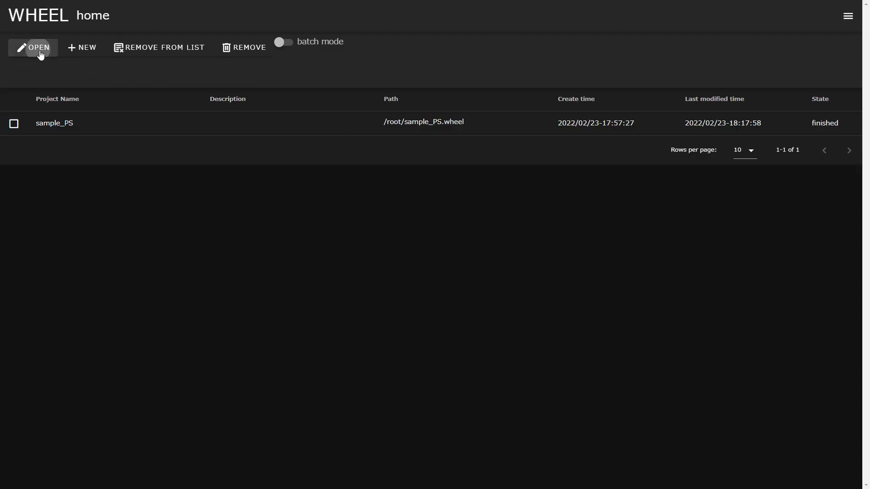
Step: Open the 04_PS.wheel project from the OpenFOAM_projects folder
{"action": "left_click", "coordinate": [39, 51]}
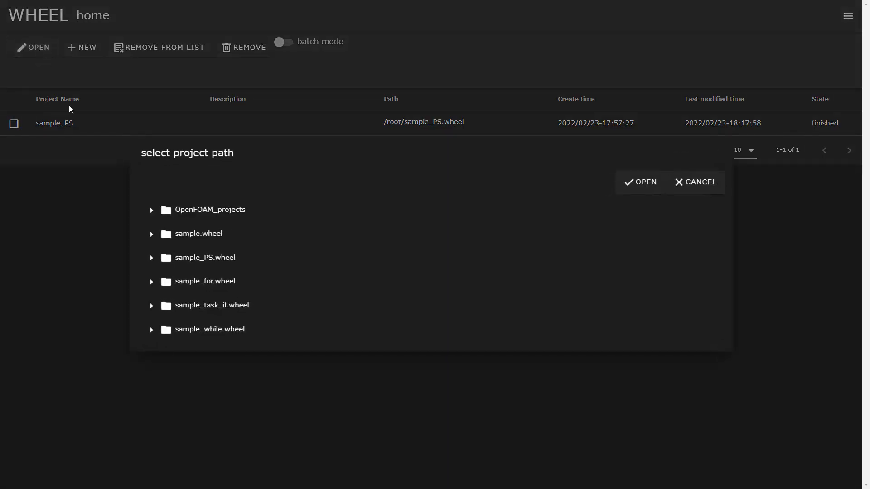
{"action": "left_click", "coordinate": [151, 212]}
{"action": "left_click", "coordinate": [201, 234]}
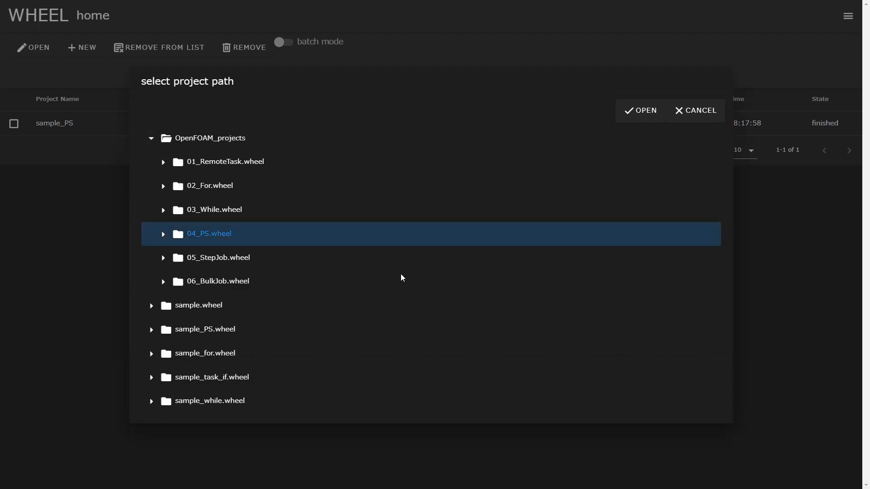
{"action": "left_click", "coordinate": [639, 113]}
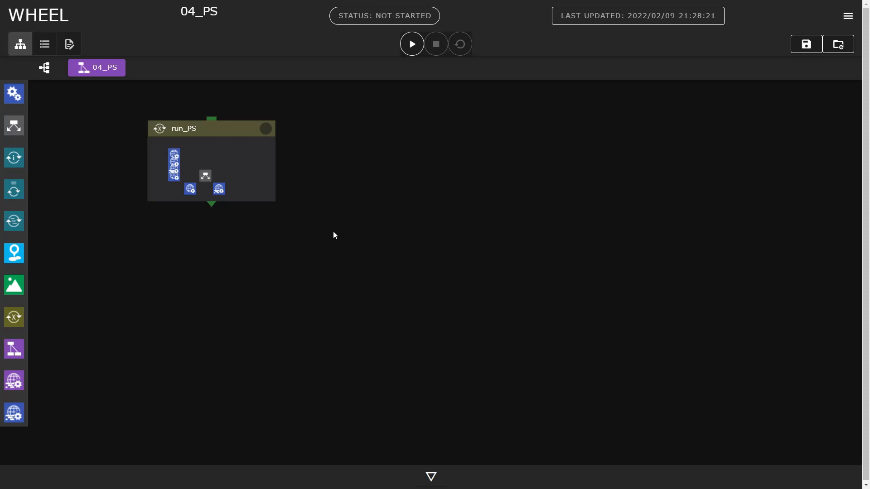
Step: Examine the parameterSetting.json of the run_PS component in the text editor's parameter study view
{"action": "left_click", "coordinate": [239, 135]}
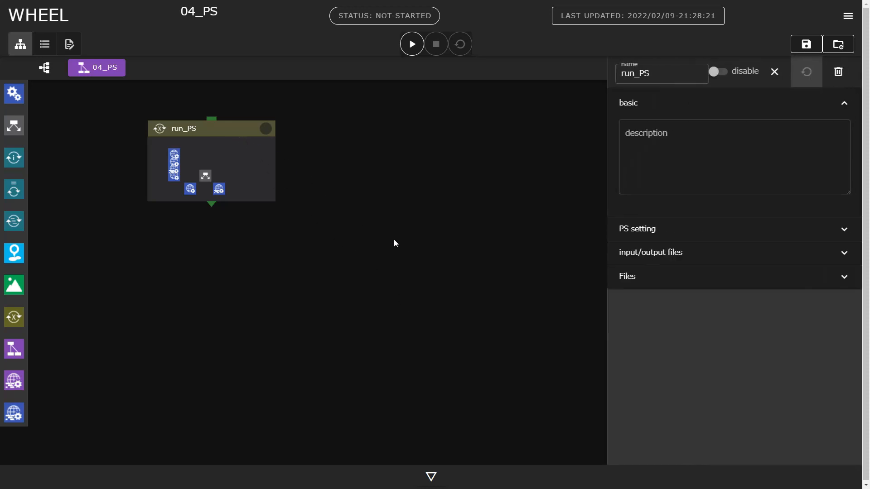
{"action": "left_click", "coordinate": [627, 276]}
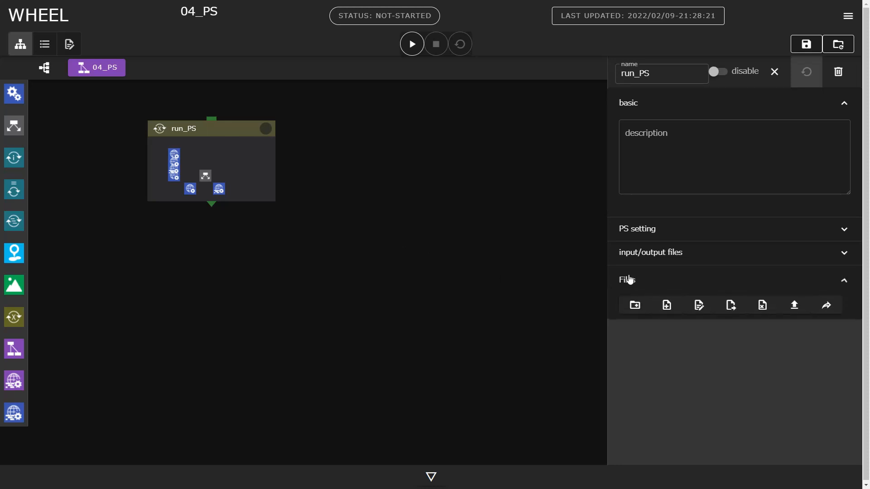
{"action": "left_click", "coordinate": [664, 326]}
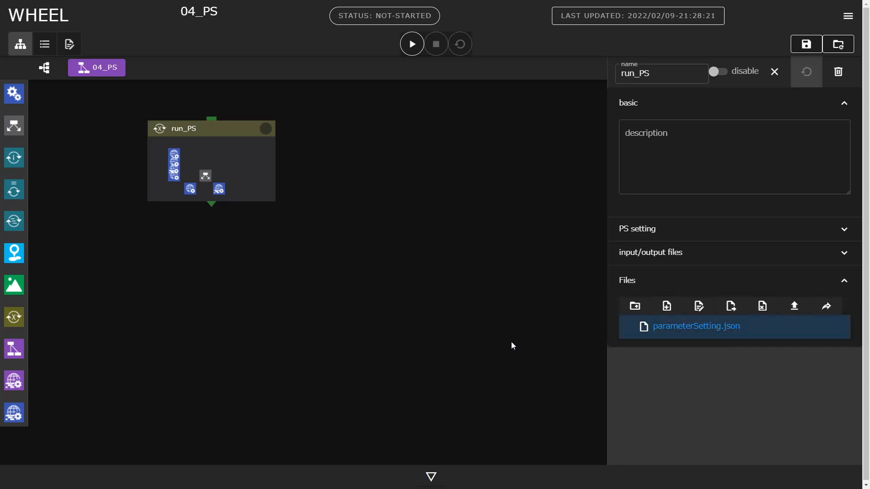
{"action": "left_click", "coordinate": [70, 45]}
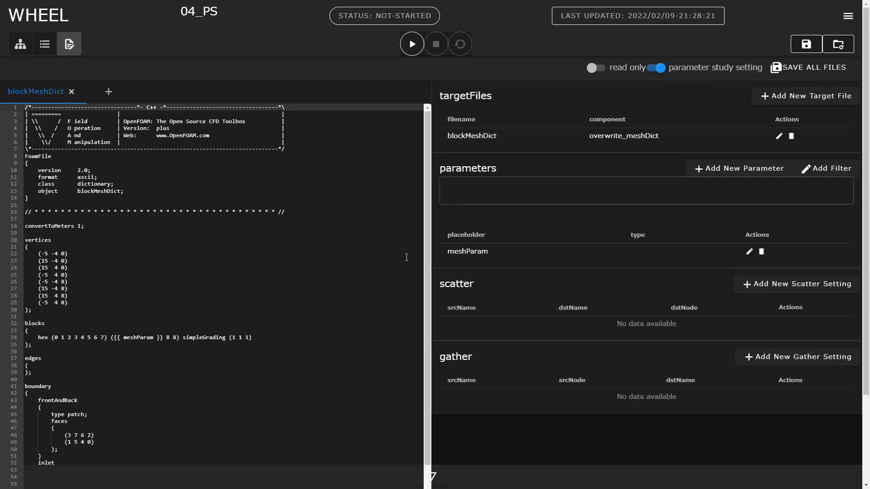
Step: Return to the workflow graph and go inside the run_PS component to view its workflow
{"action": "left_click", "coordinate": [20, 44]}
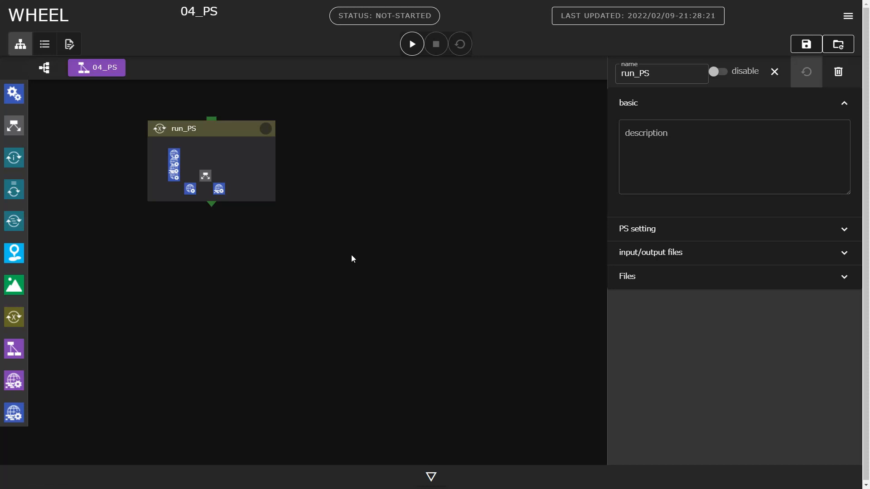
{"action": "double_click", "coordinate": [213, 135]}
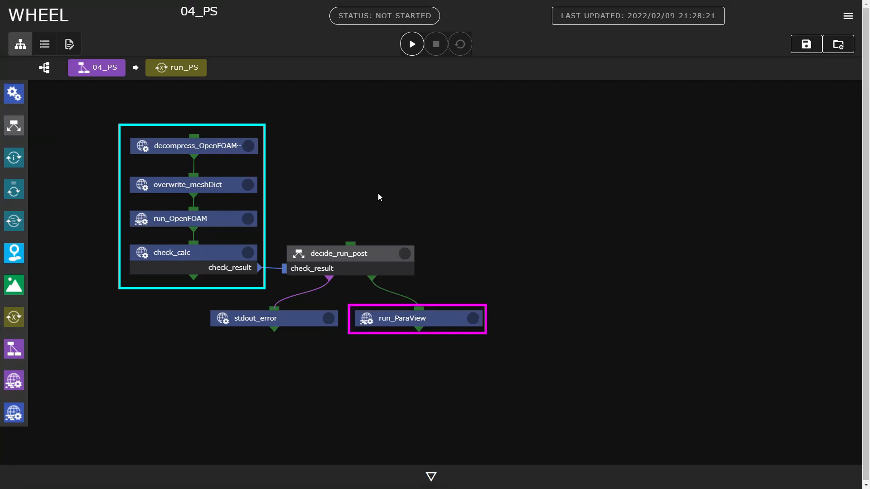
Step: Return to the 04_PS root workflow and run the project, entering the password or passphrase for the fugaku host
{"action": "left_click", "coordinate": [101, 70]}
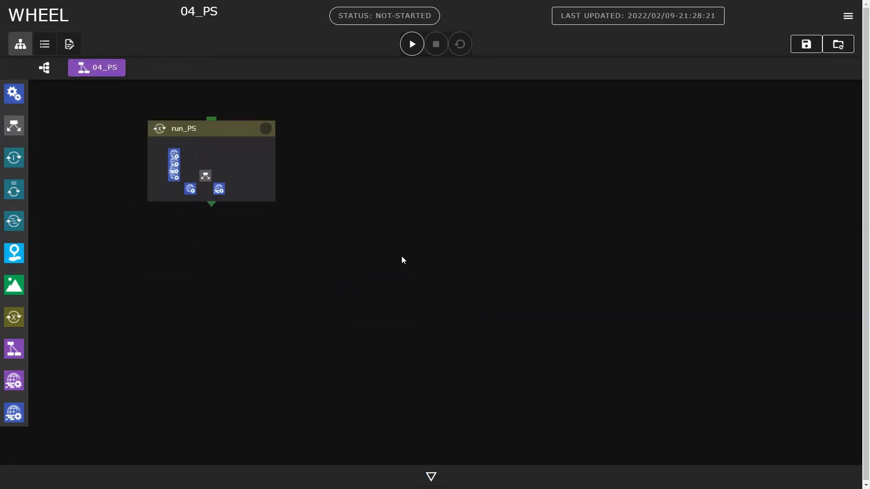
{"action": "left_click", "coordinate": [413, 49]}
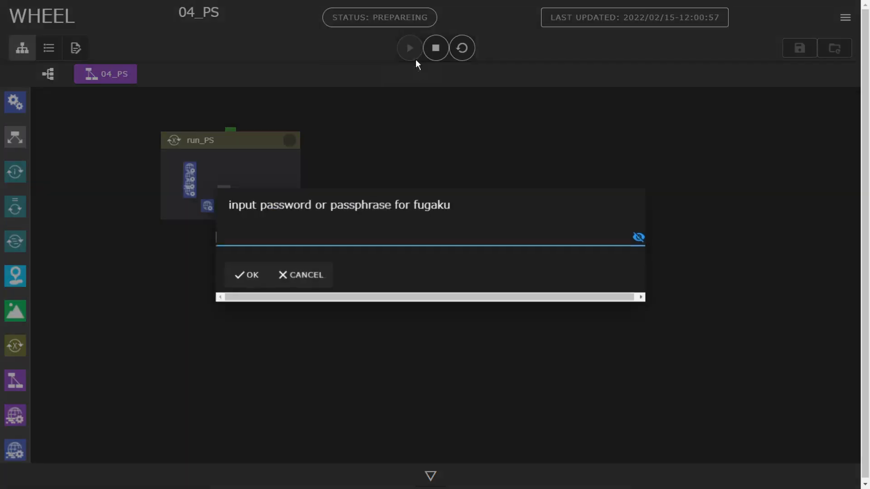
{"action": "type", "text": "••••••••••"}
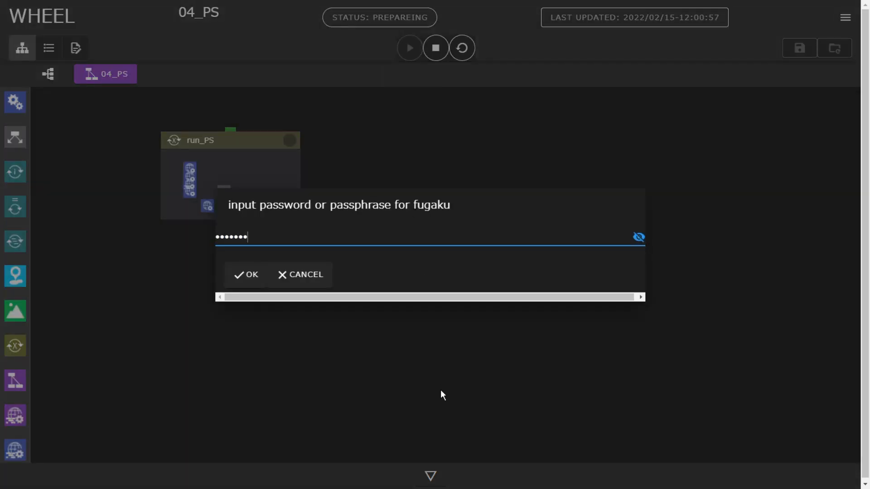
{"action": "left_click", "coordinate": [262, 281]}
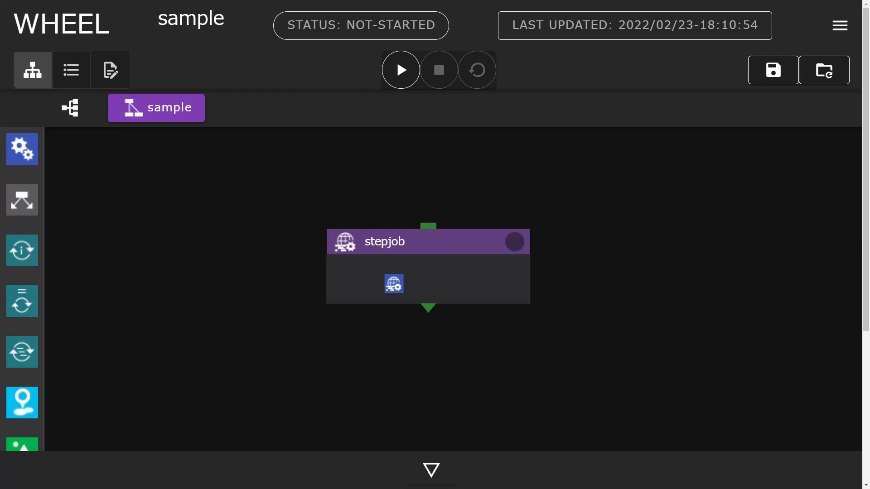
{"action": "double_click", "coordinate": [428, 242]}
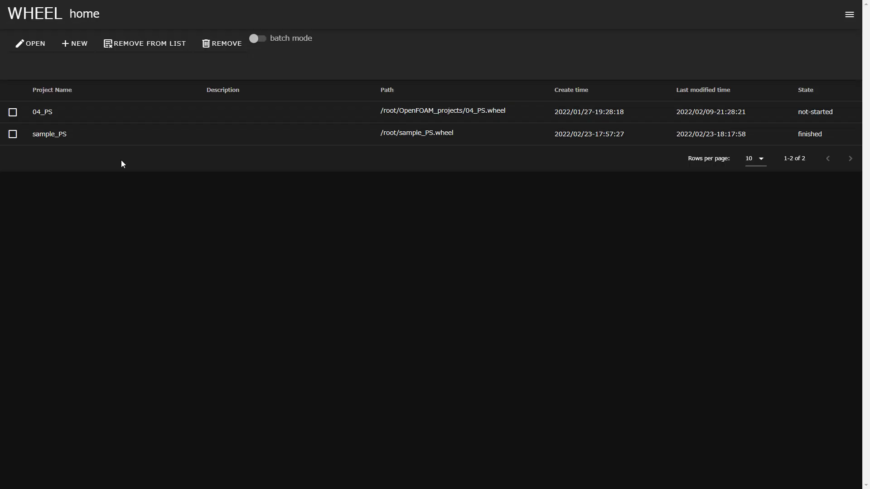
Step: Create a new project named sample_stepjob and open it from the project list
{"action": "left_click", "coordinate": [74, 44]}
{"action": "type", "text": "sample_step"}
{"action": "type", "text": "job"}
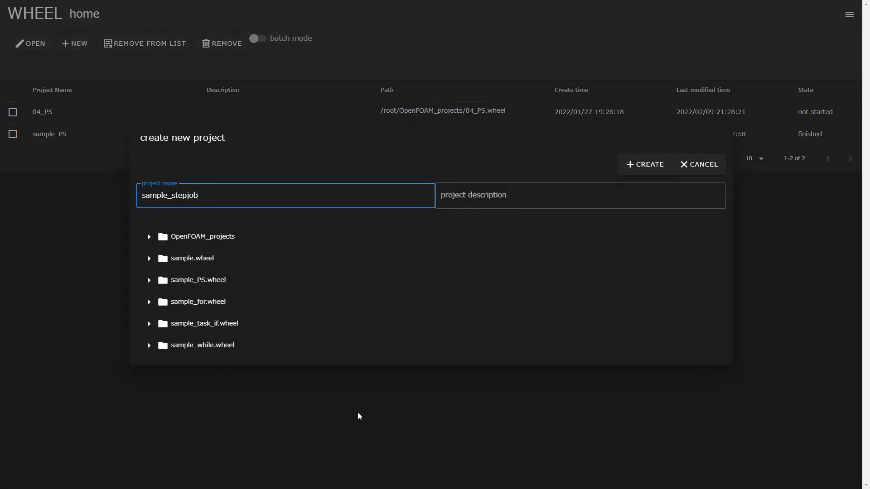
{"action": "left_click", "coordinate": [651, 168]}
{"action": "left_click", "coordinate": [12, 112]}
{"action": "left_click", "coordinate": [30, 48]}
Step: Add a stepjob component to the sample_stepjob workflow and set its host to fugaku
{"action": "left_click_drag", "start_coordinate": [13, 381], "coordinate": [217, 216]}
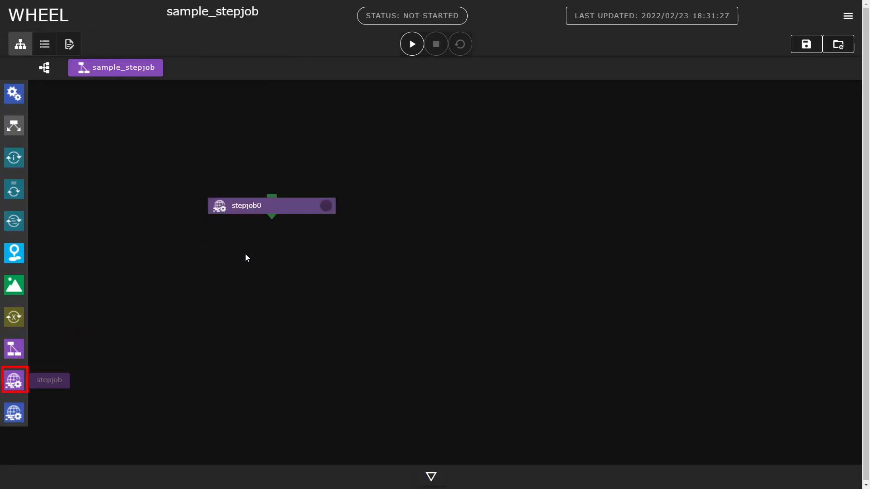
{"action": "left_click", "coordinate": [319, 209]}
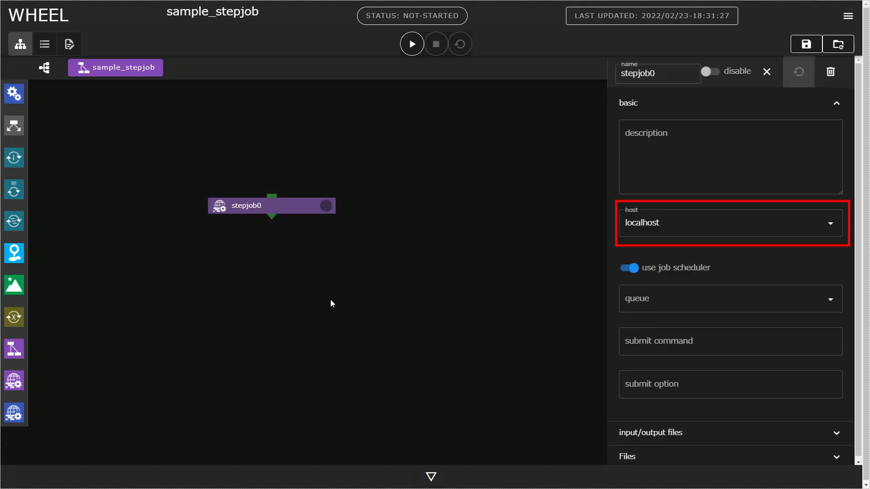
{"action": "left_click", "coordinate": [660, 226]}
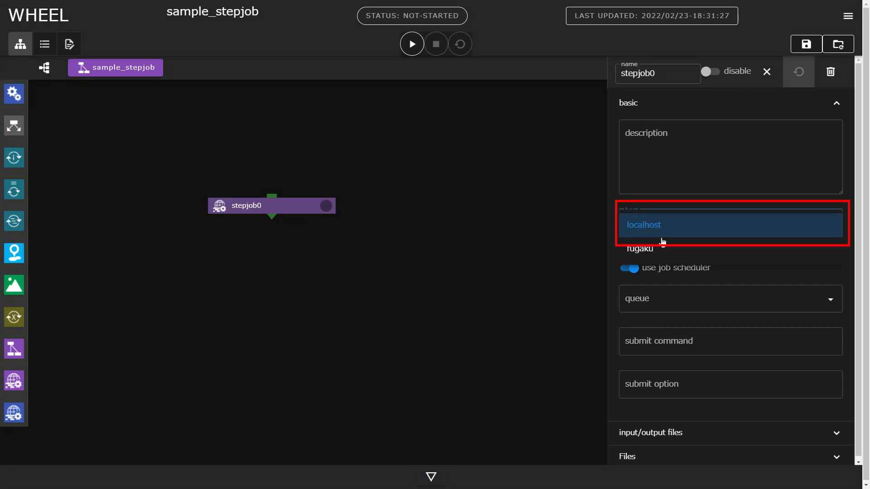
{"action": "left_click", "coordinate": [696, 249]}
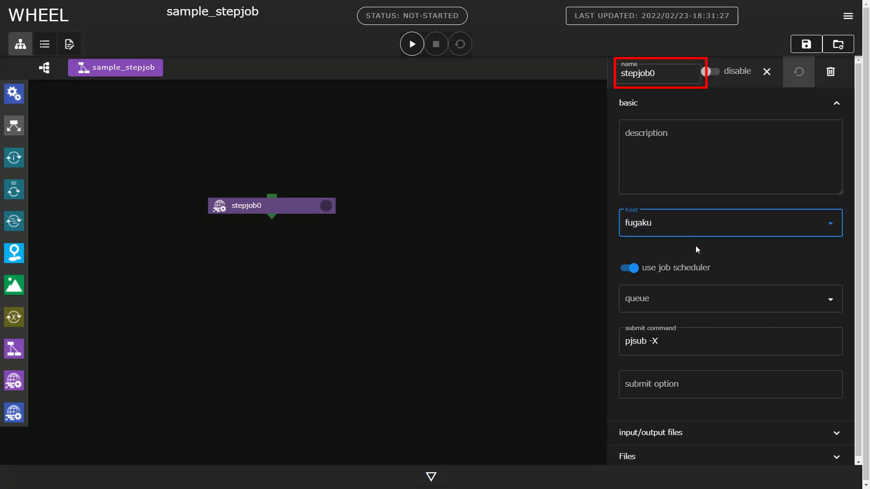
Step: Rename the new stepjob component as stepjob and close its properties
{"action": "left_click", "coordinate": [662, 74]}
{"action": "key", "text": "BackSpace"}
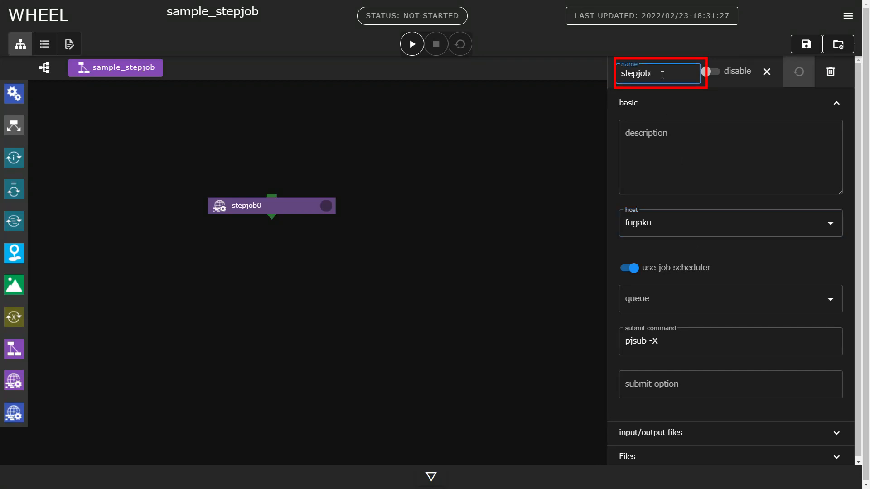
{"action": "left_click", "coordinate": [766, 72]}
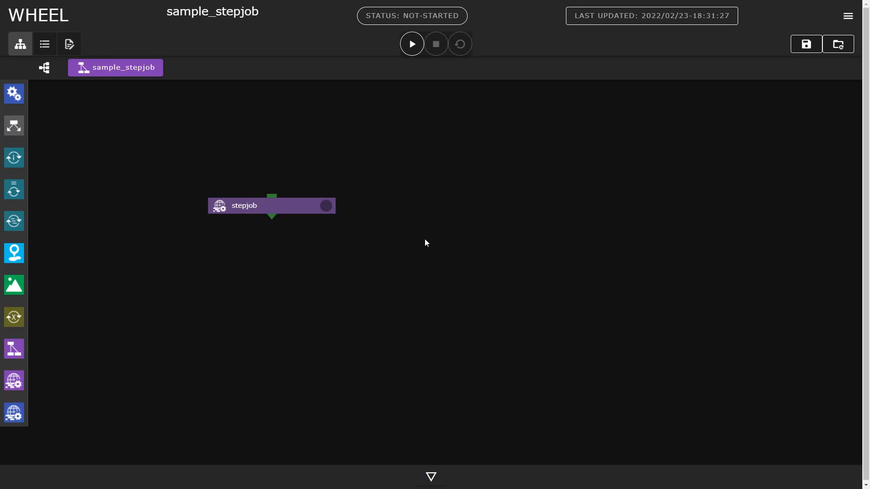
Step: Go inside the stepjob component and add two stepjobTask components, the second lower and to the right of the first
{"action": "double_click", "coordinate": [277, 208]}
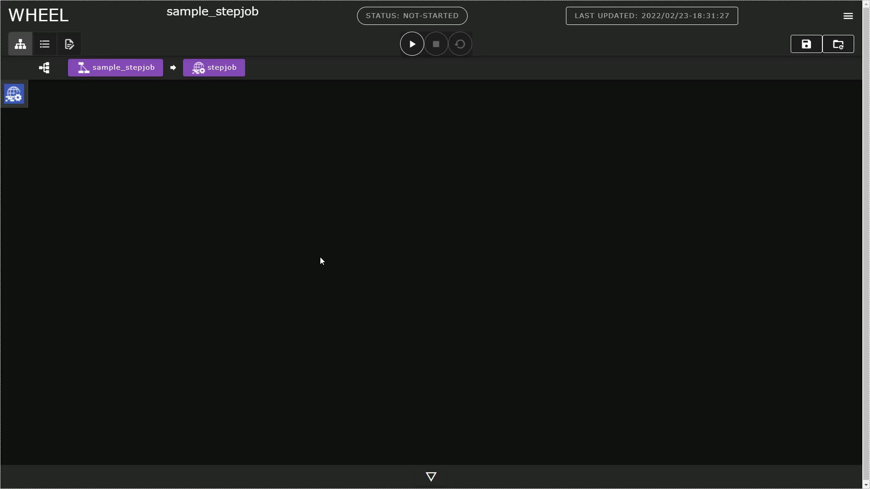
{"action": "left_click_drag", "start_coordinate": [14, 94], "coordinate": [374, 234]}
Step: Rename the first, upper stepjobTask component as run_Pre
{"action": "left_click", "coordinate": [231, 164]}
{"action": "left_click", "coordinate": [678, 74]}
{"action": "key", "text": "BackSpace"}
{"action": "key", "text": "BackSpace"}
{"action": "key", "text": "BackSpace"}
{"action": "key", "text": "BackSpace"}
{"action": "key", "text": "BackSpace"}
{"action": "key", "text": "BackSpace"}
{"action": "key", "text": "BackSpace"}
{"action": "key", "text": "BackSpace"}
{"action": "key", "text": "BackSpace"}
{"action": "key", "text": "BackSpace"}
{"action": "key", "text": "BackSpace"}
{"action": "key", "text": "BackSpace"}
{"action": "type", "text": "run_Pre"}
{"action": "left_click", "coordinate": [774, 72]}
Step: Rename the stepjobTask1 component as run_Solver and connect run_Pre's output to its input
{"action": "left_click", "coordinate": [467, 238]}
{"action": "left_click", "coordinate": [675, 74]}
{"action": "key", "text": "BackSpace"}
{"action": "key", "text": "BackSpace"}
{"action": "key", "text": "BackSpace"}
{"action": "key", "text": "BackSpace"}
{"action": "key", "text": "BackSpace"}
{"action": "key", "text": "BackSpace"}
{"action": "key", "text": "BackSpace"}
{"action": "key", "text": "BackSpace"}
{"action": "key", "text": "BackSpace"}
{"action": "key", "text": "BackSpace"}
{"action": "key", "text": "BackSpace"}
{"action": "key", "text": "BackSpace"}
{"action": "type", "text": "run"}
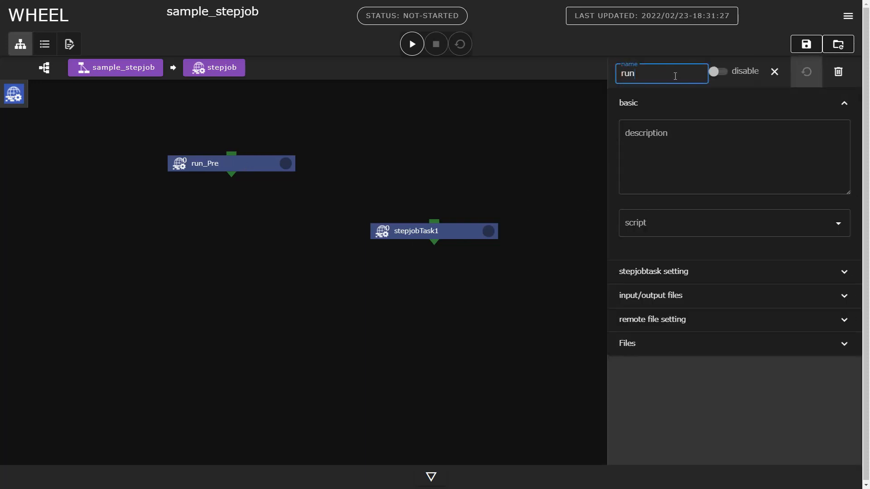
{"action": "type", "text": "_Solver"}
{"action": "left_click", "coordinate": [774, 72]}
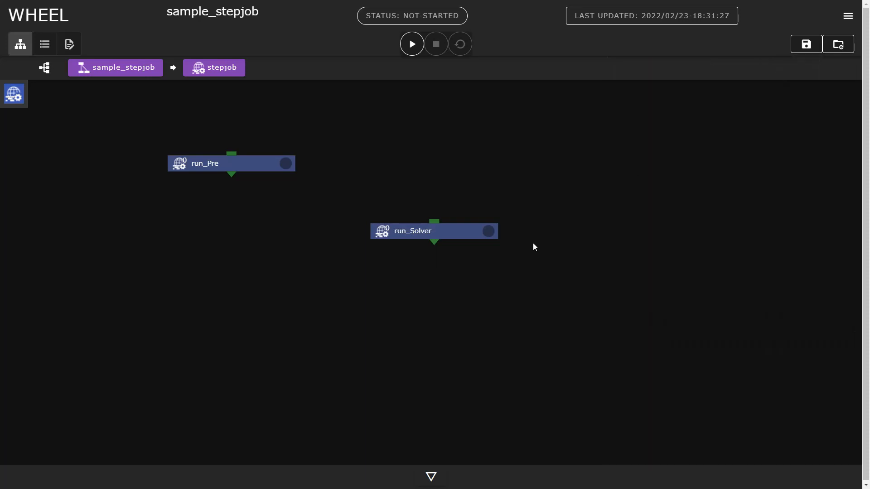
{"action": "left_click_drag", "start_coordinate": [231, 174], "coordinate": [434, 221]}
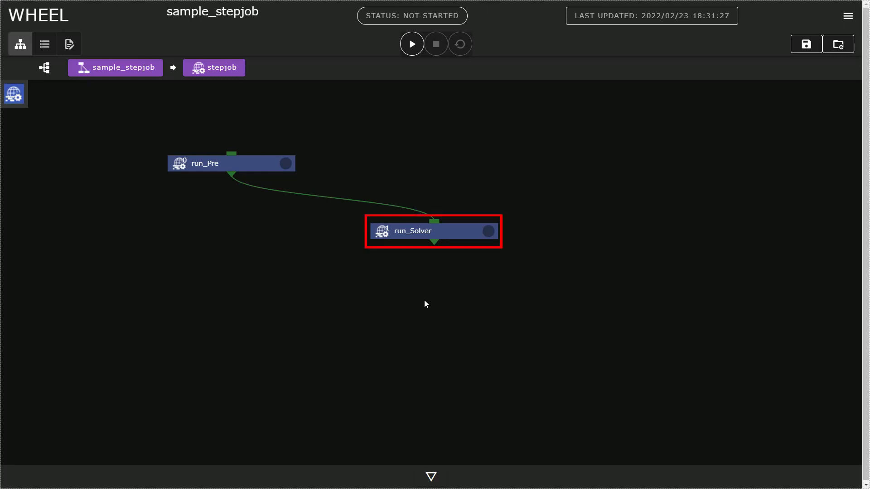
Step: Enable use dependency in run_Solver's stepjobtask setting and set its dependencyForm to sd=ec!=0:all:0
{"action": "left_click", "coordinate": [463, 239]}
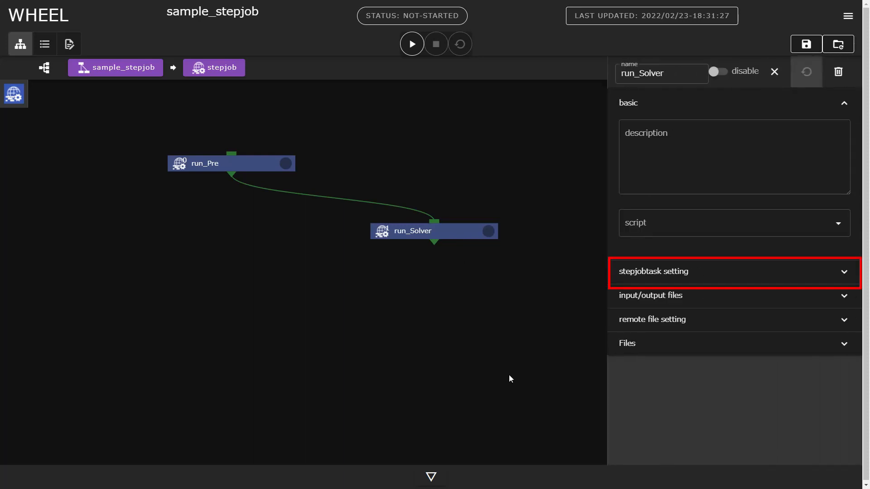
{"action": "left_click", "coordinate": [672, 276]}
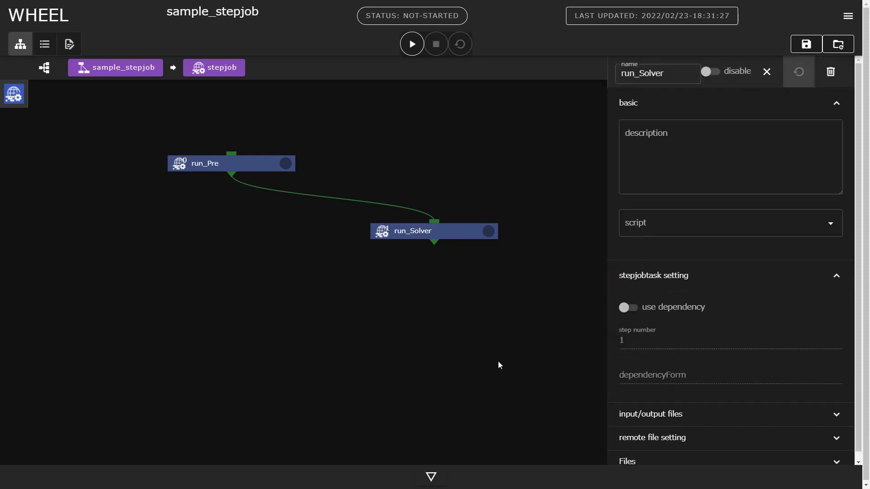
{"action": "left_click", "coordinate": [628, 308]}
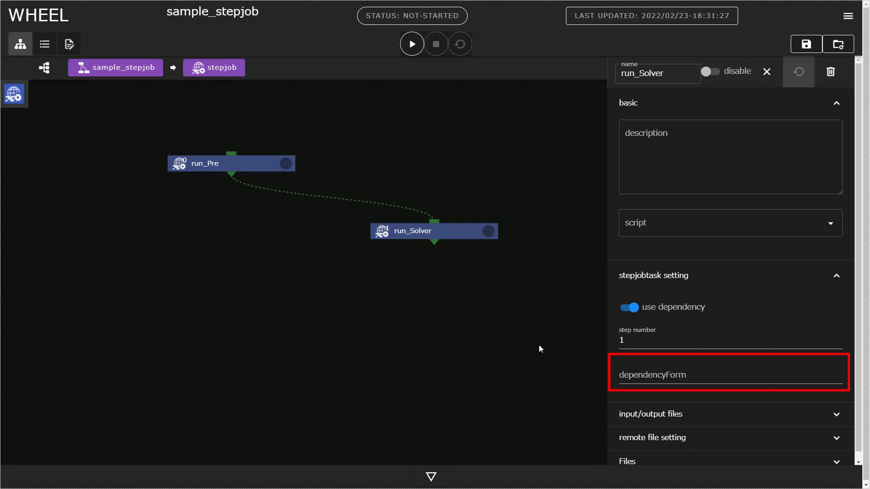
{"action": "key", "text": "Tab"}
{"action": "type", "text": "sd=ec!=0:all:0"}
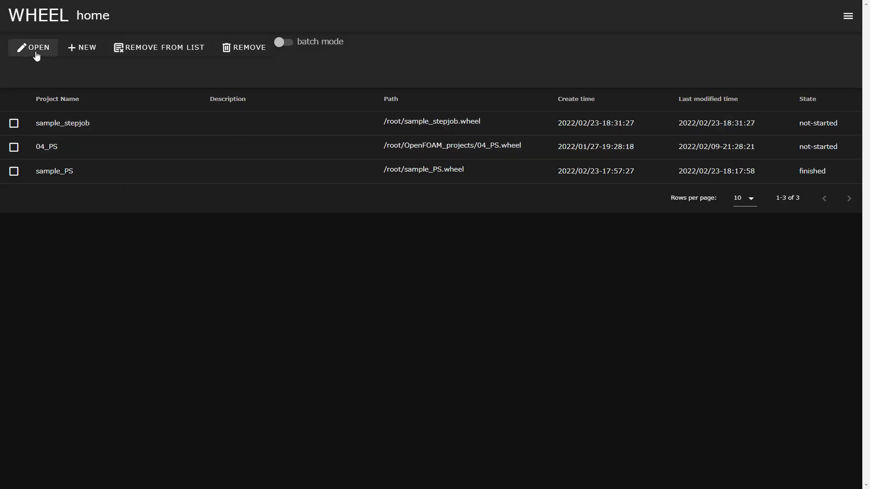
Step: Open the 05_StepJob.wheel project from the OpenFOAM_projects folder
{"action": "left_click", "coordinate": [35, 51]}
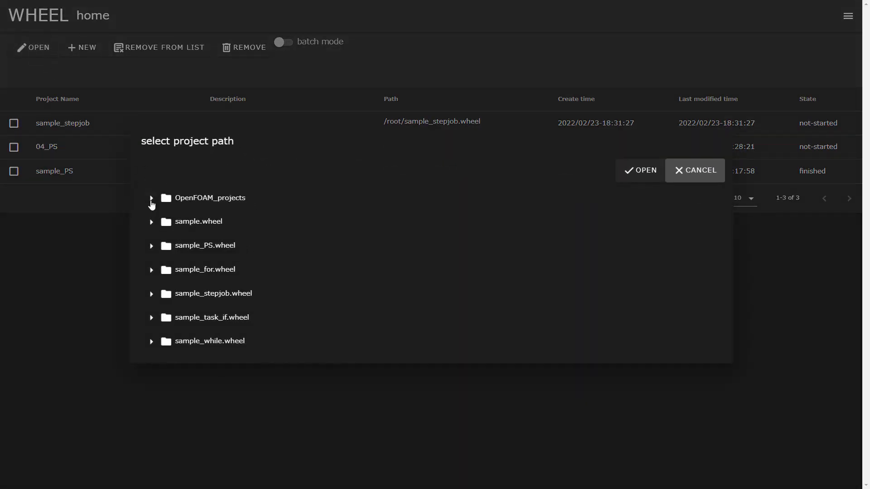
{"action": "left_click", "coordinate": [152, 198]}
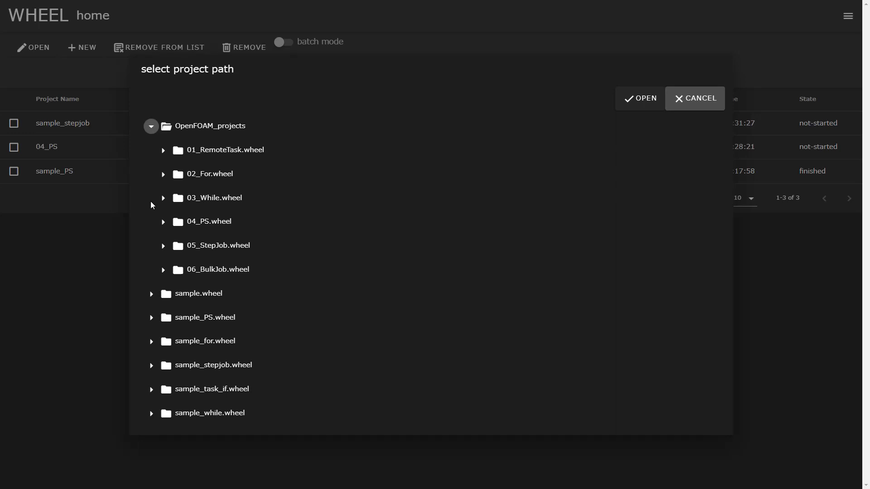
{"action": "left_click", "coordinate": [278, 250]}
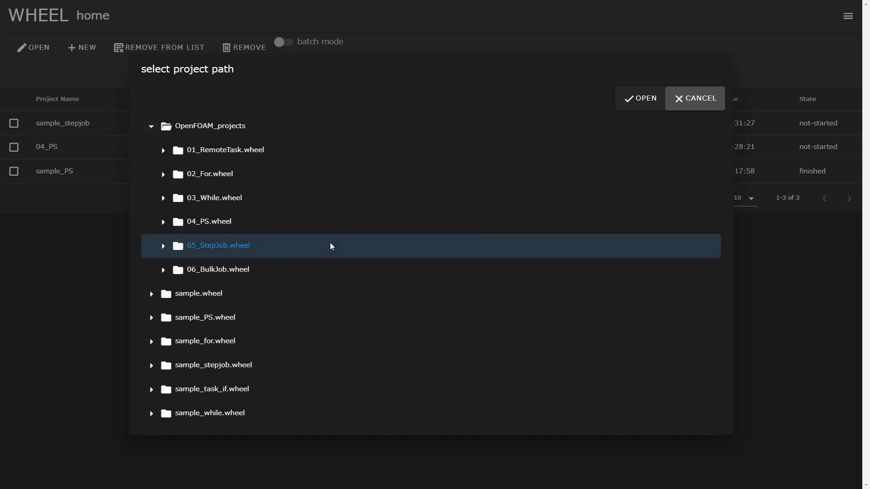
{"action": "left_click", "coordinate": [640, 98]}
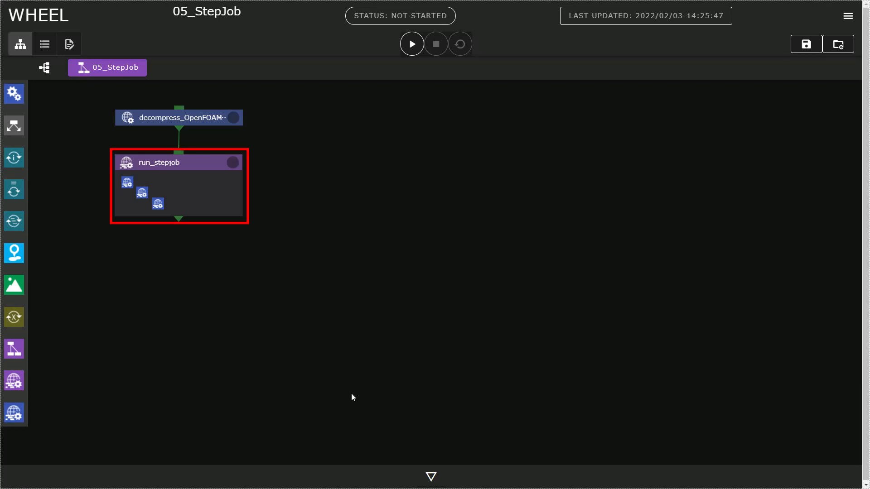
Step: Go inside the run_stepjob component and show the stepjobtask setting of its run_solver task
{"action": "double_click", "coordinate": [185, 167]}
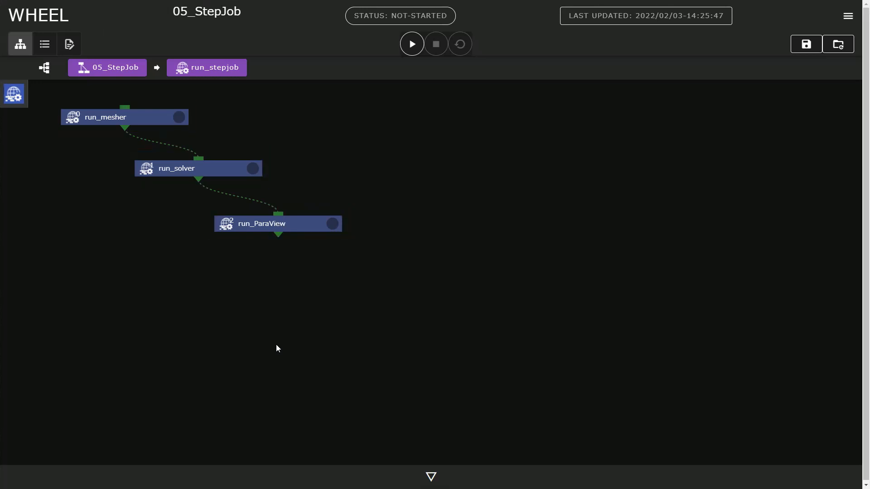
{"action": "left_click", "coordinate": [227, 172]}
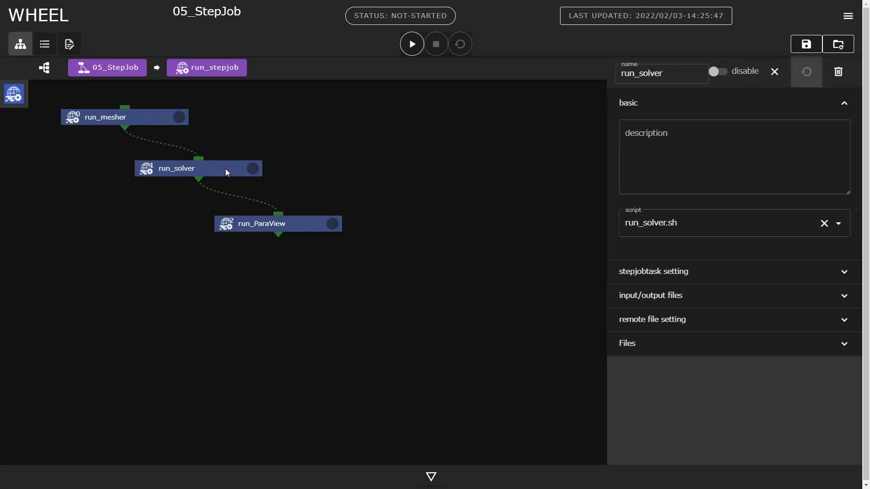
{"action": "left_click", "coordinate": [630, 273]}
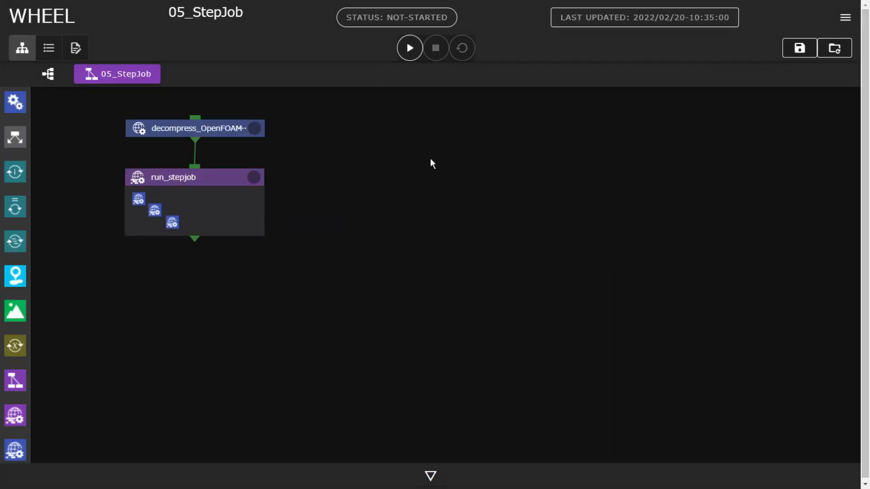
Step: Run the 05_StepJob project from its root workflow, entering the password or passphrase for the fugaku host
{"action": "left_click", "coordinate": [410, 47]}
{"action": "type", "text": "•••••••••••"}
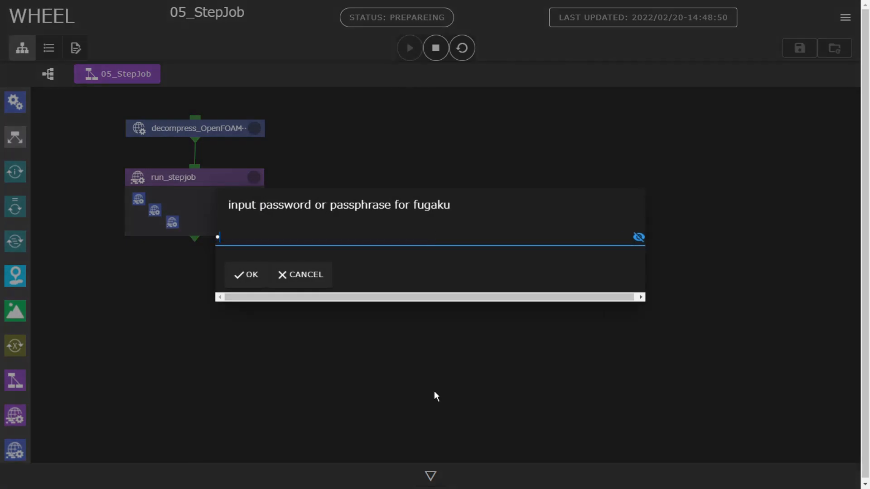
{"action": "left_click", "coordinate": [253, 282]}
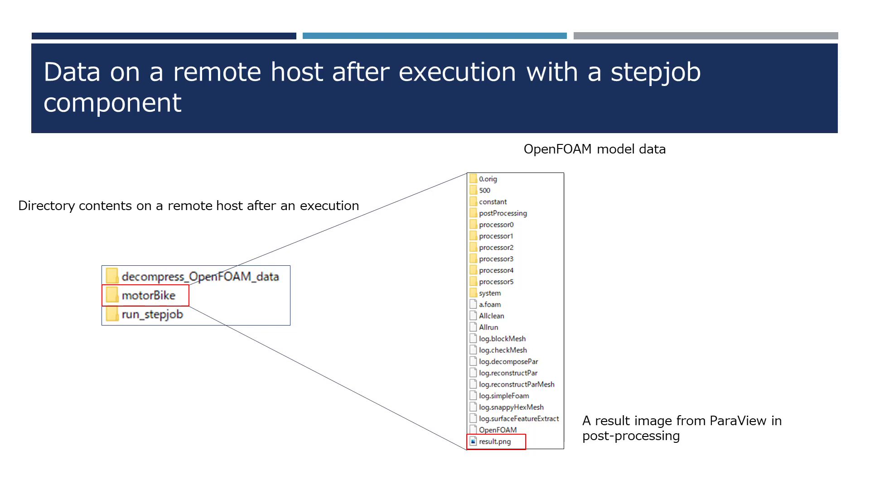
{"action": "key", "text": "Right"}
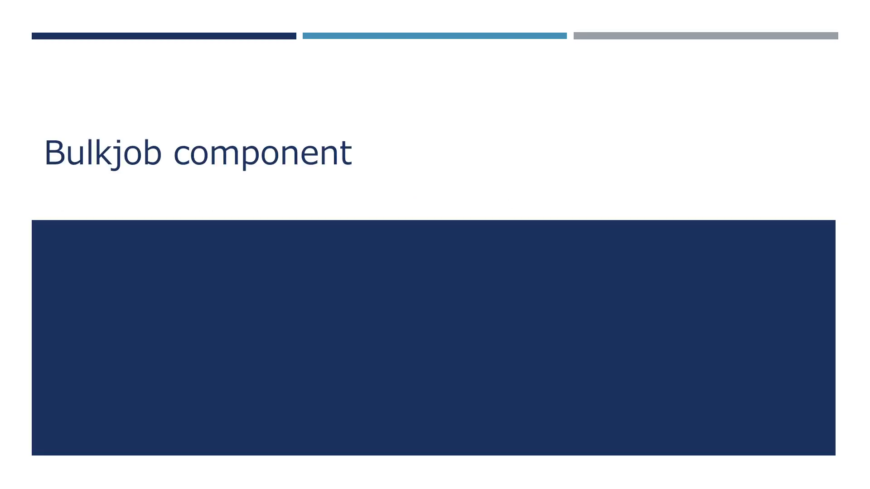